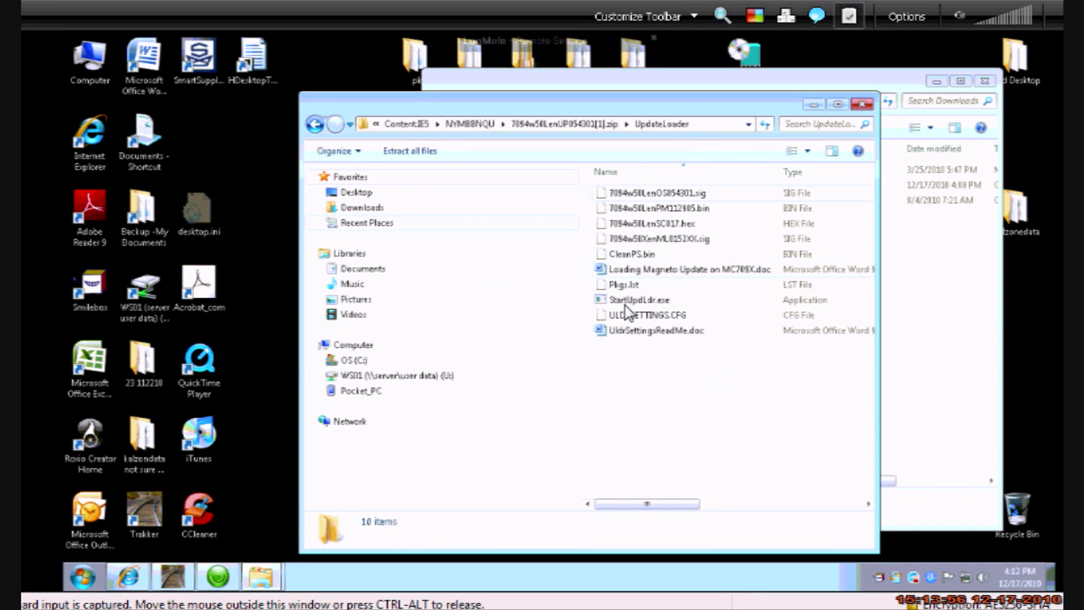
Close the Downloads window and move up to the NYMBBNQU folder, scrolling to the update zip
drag(680, 107, 496, 83)
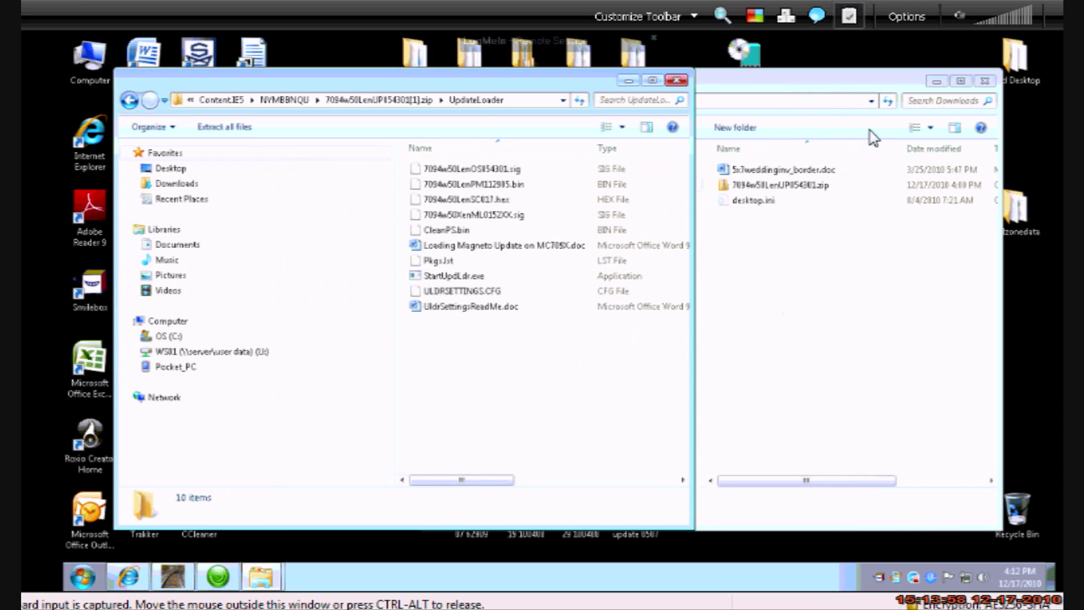
click(984, 80)
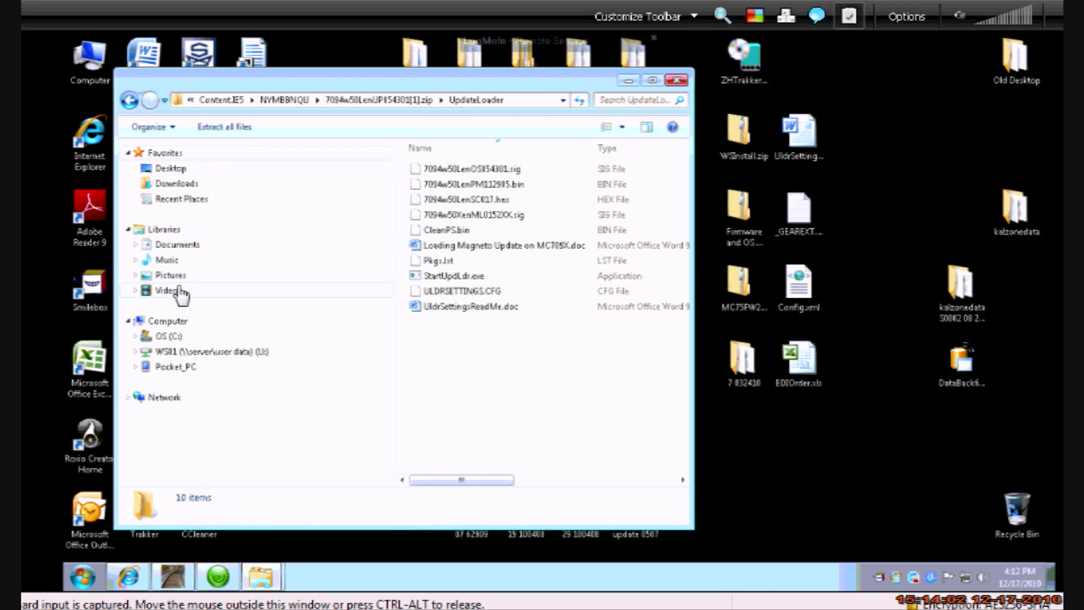
click(129, 100)
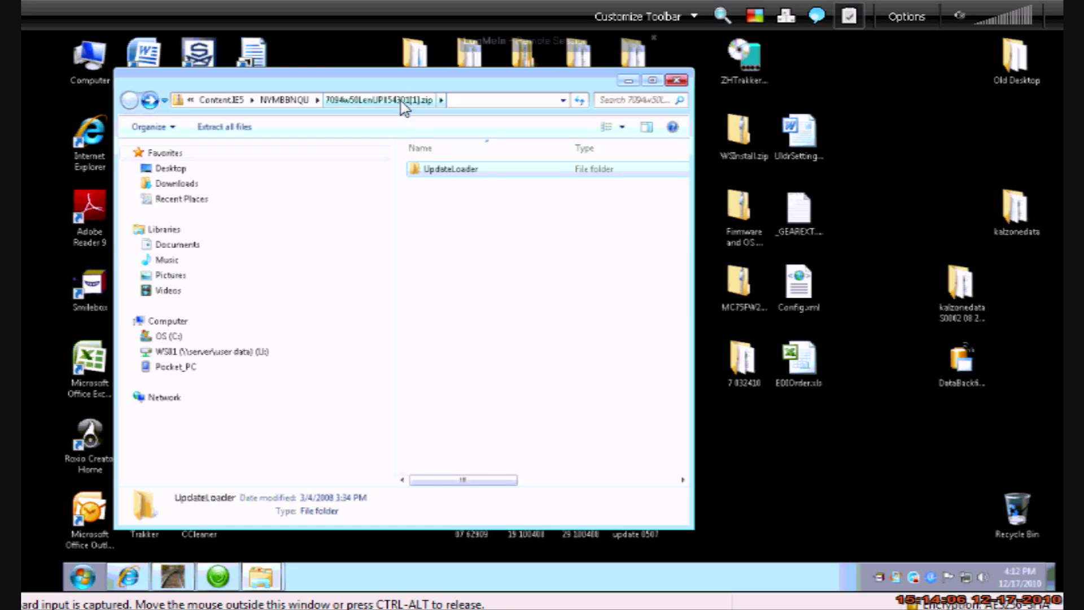
click(291, 101)
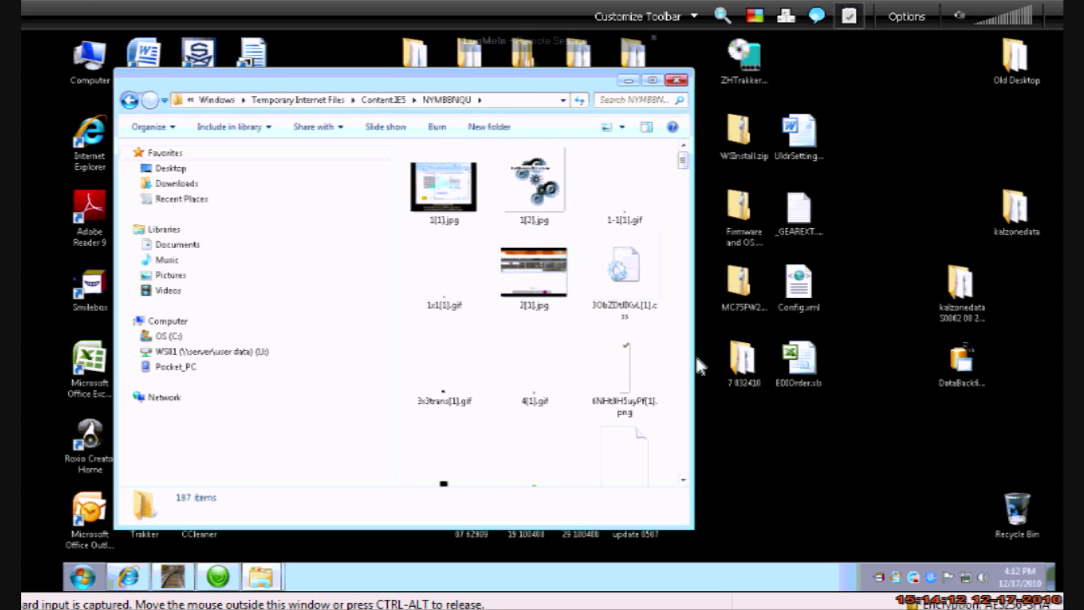
scroll(686, 368, down, 6)
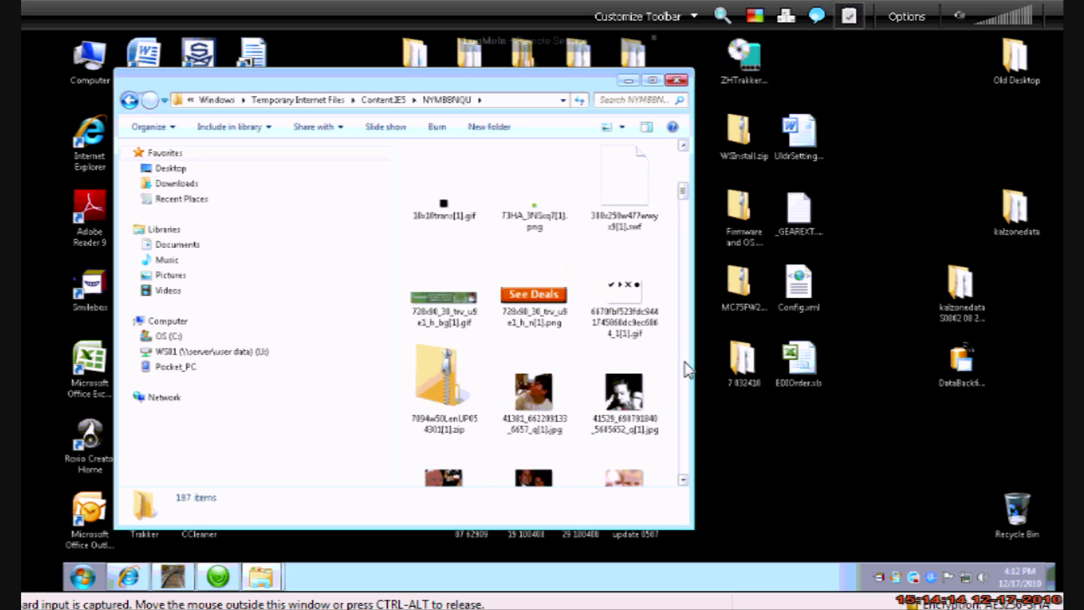
click(683, 171)
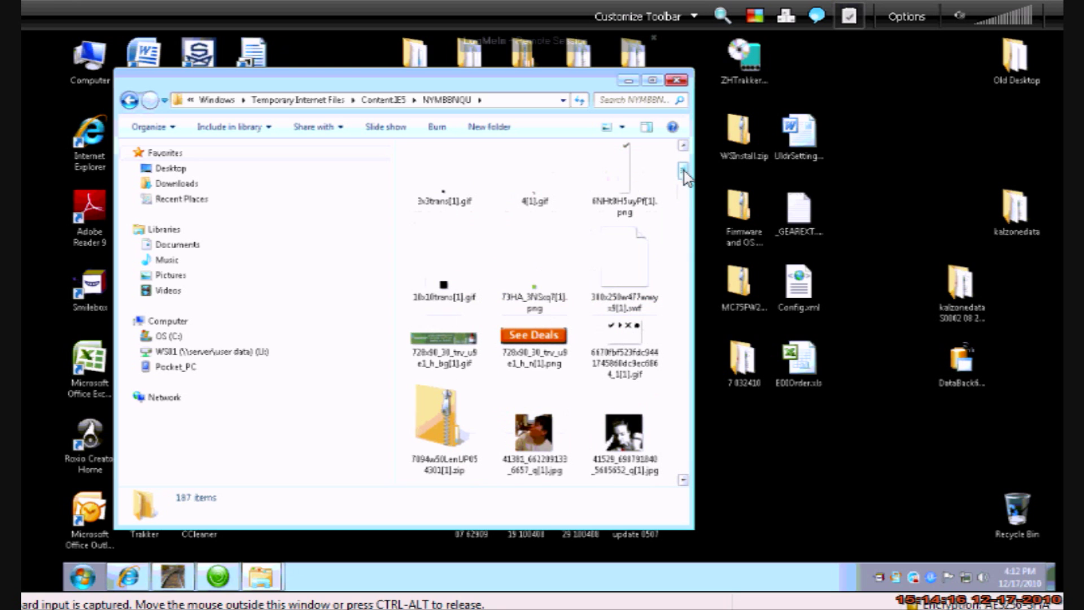
Open the update zip and copy its UpdateLoader folder to the desktop without replacing the existing one
double_click(455, 443)
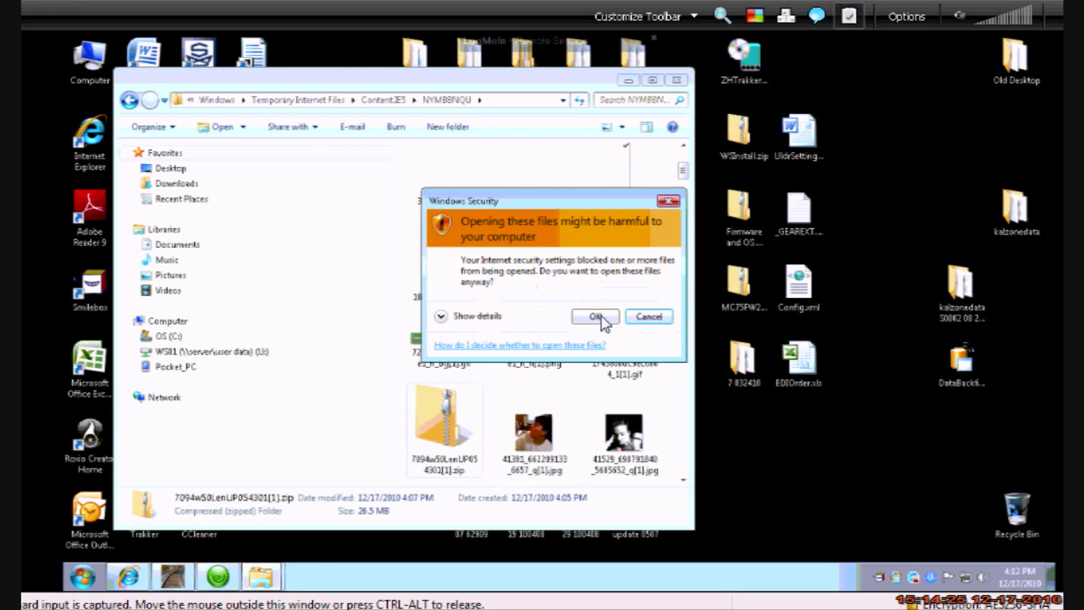
click(600, 317)
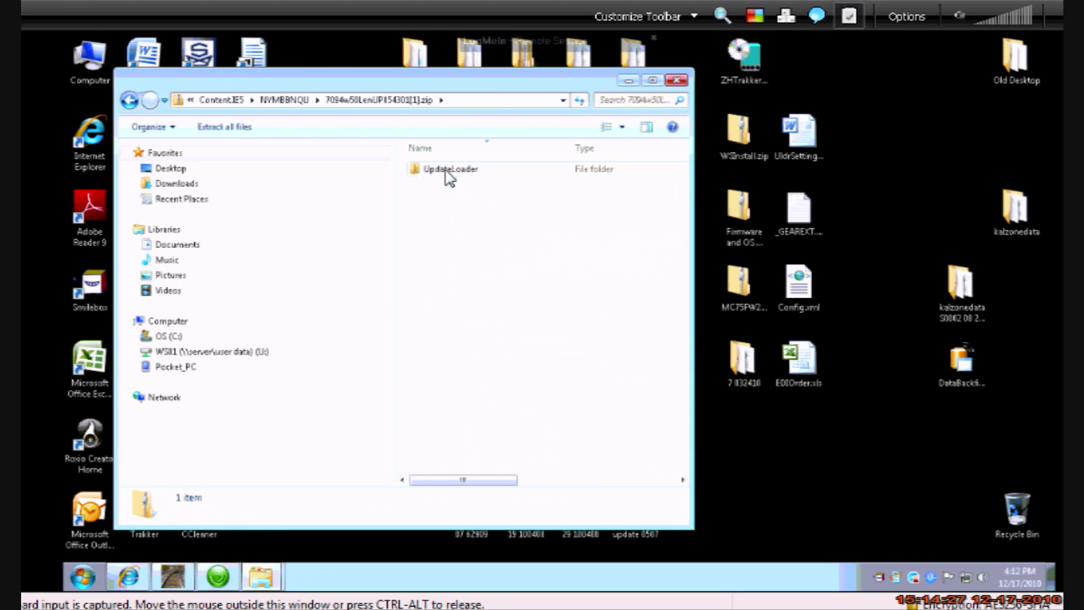
drag(447, 172, 840, 484)
click(595, 311)
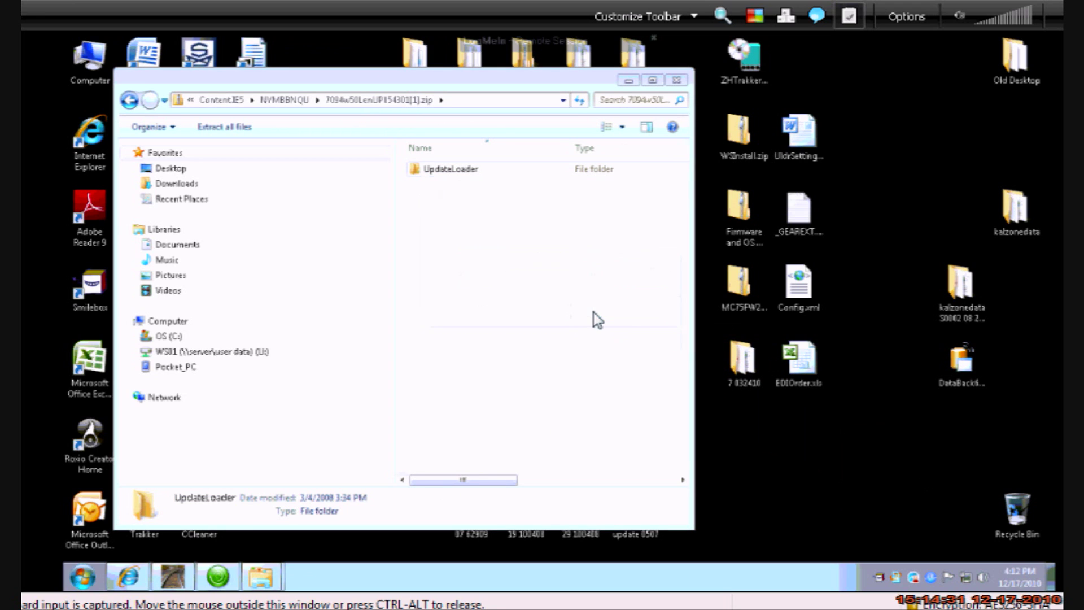
click(889, 495)
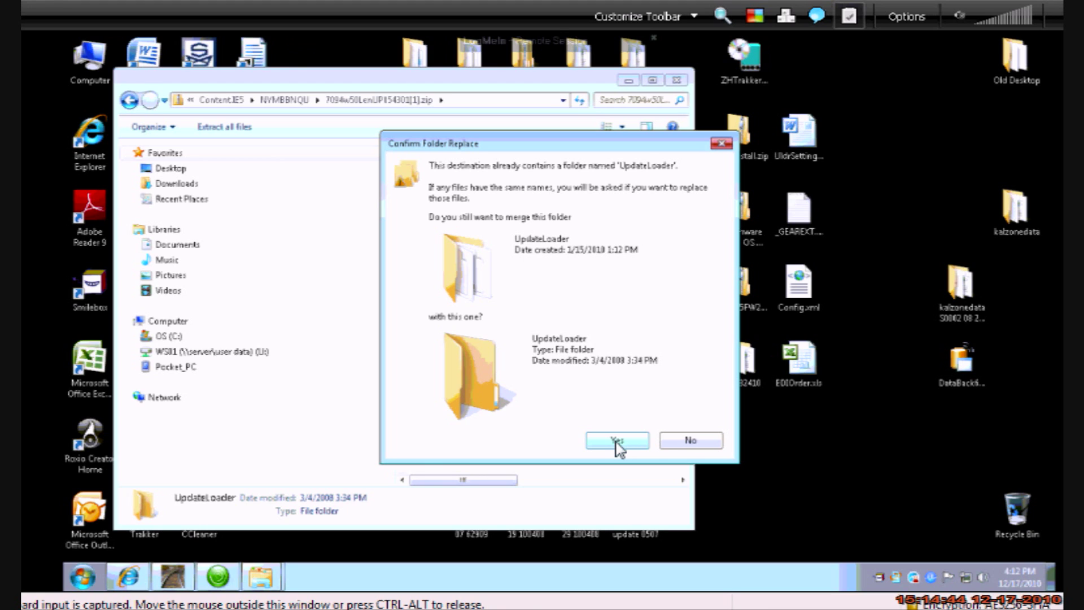
click(689, 439)
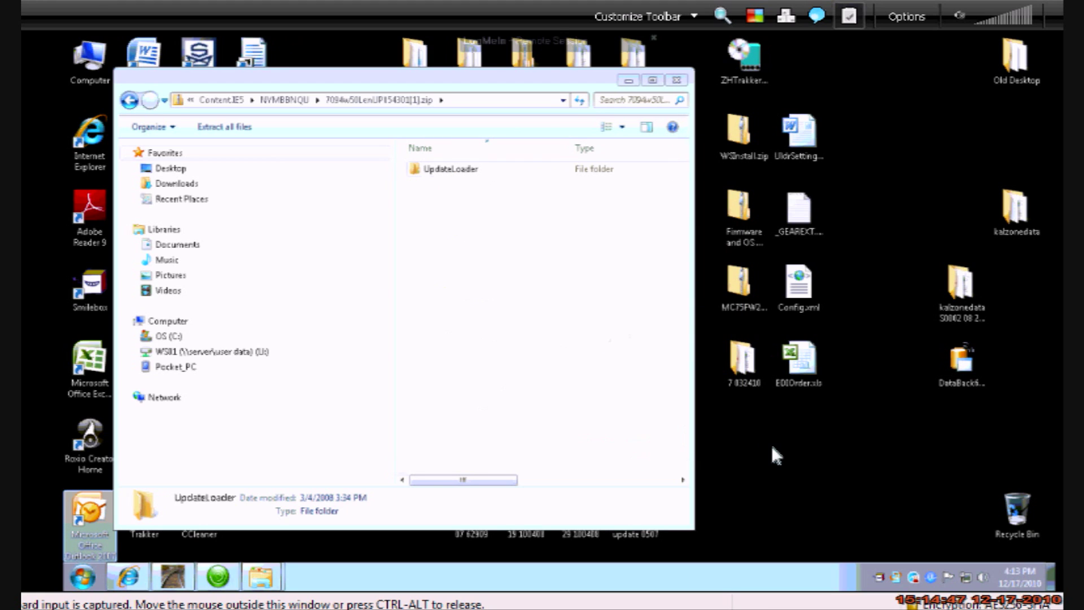
Create a new desktop folder named 'Uploader 2' and open it
right_click(803, 449)
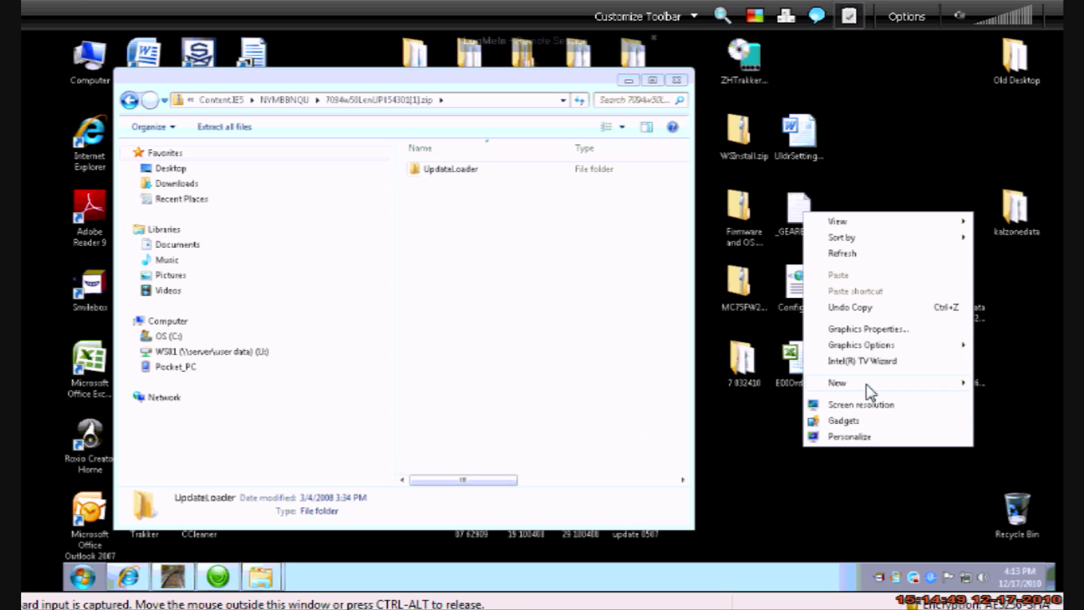
mouse_move(870, 392)
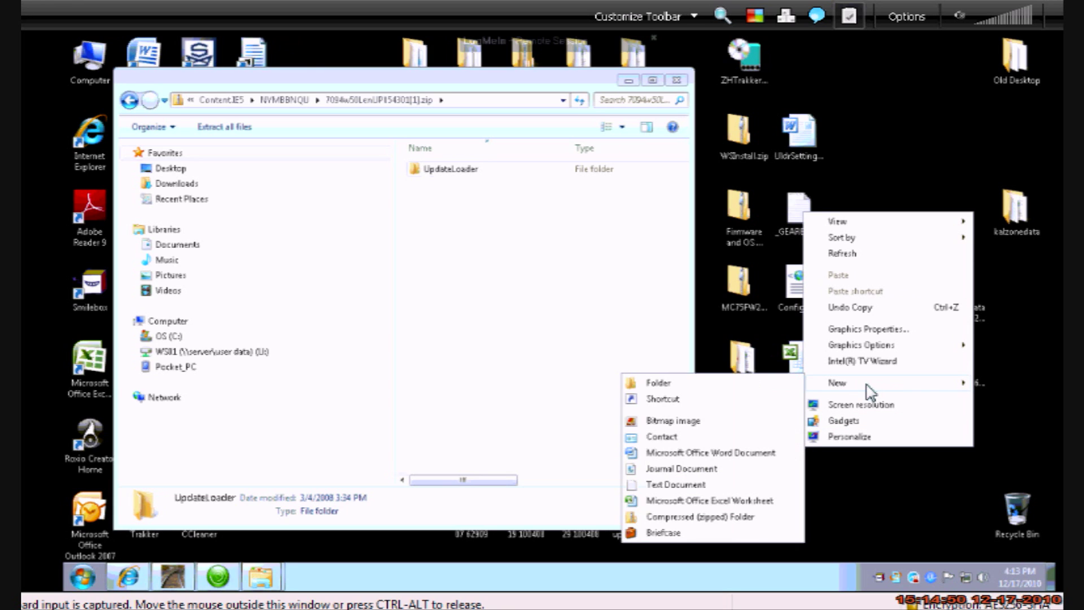
click(782, 383)
text(Up)
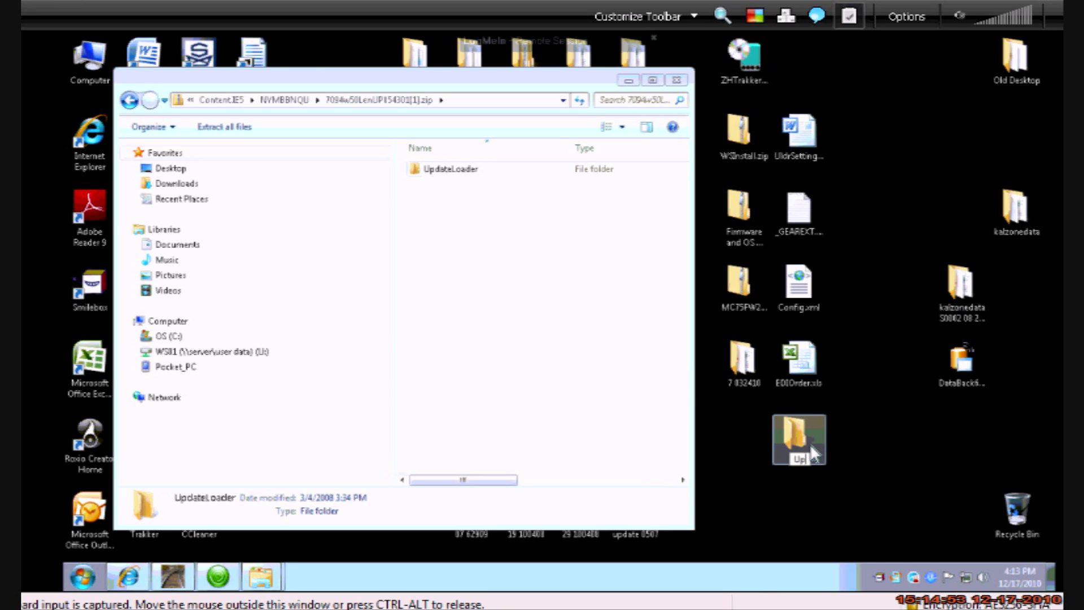
text(loader 2)
key(Return)
double_click(808, 439)
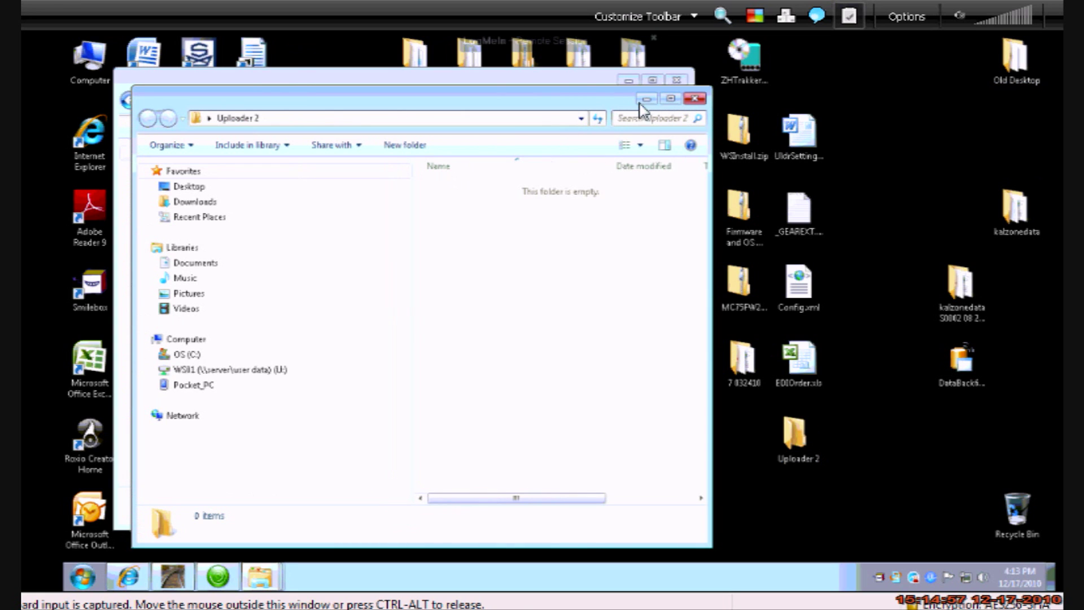
Copy all ten files from the zip's UpdateLoader folder into Uploader 2 and close the zip window
drag(489, 91, 947, 149)
click(503, 86)
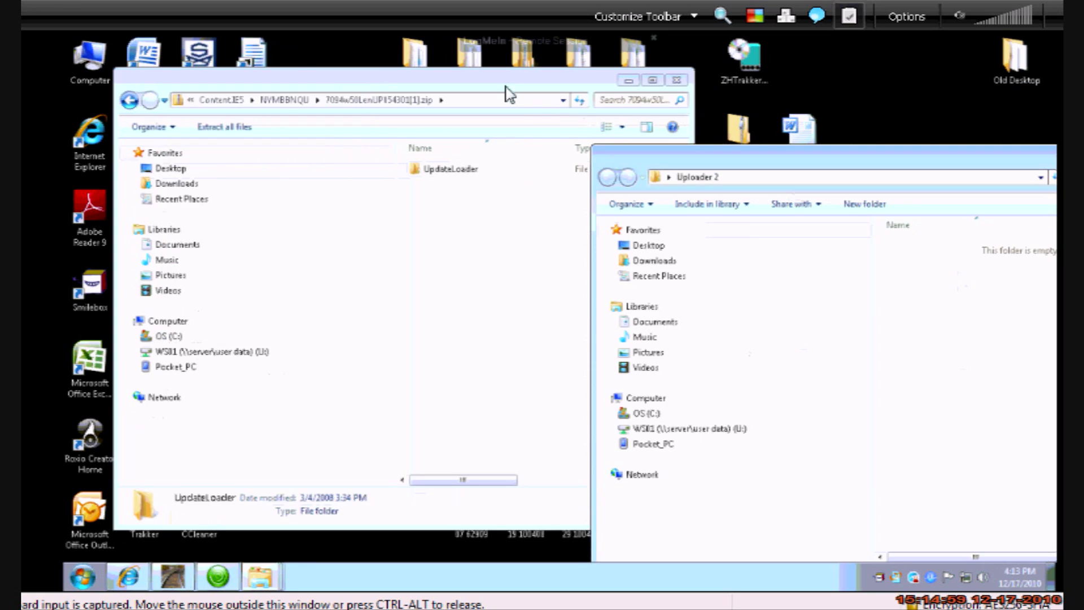
double_click(420, 178)
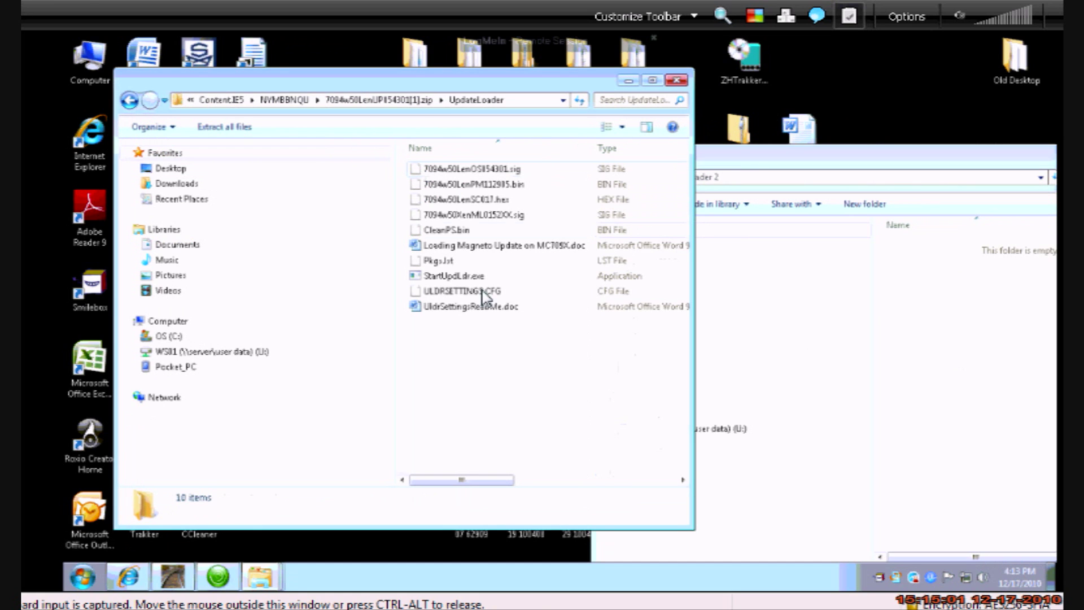
drag(517, 343, 956, 405)
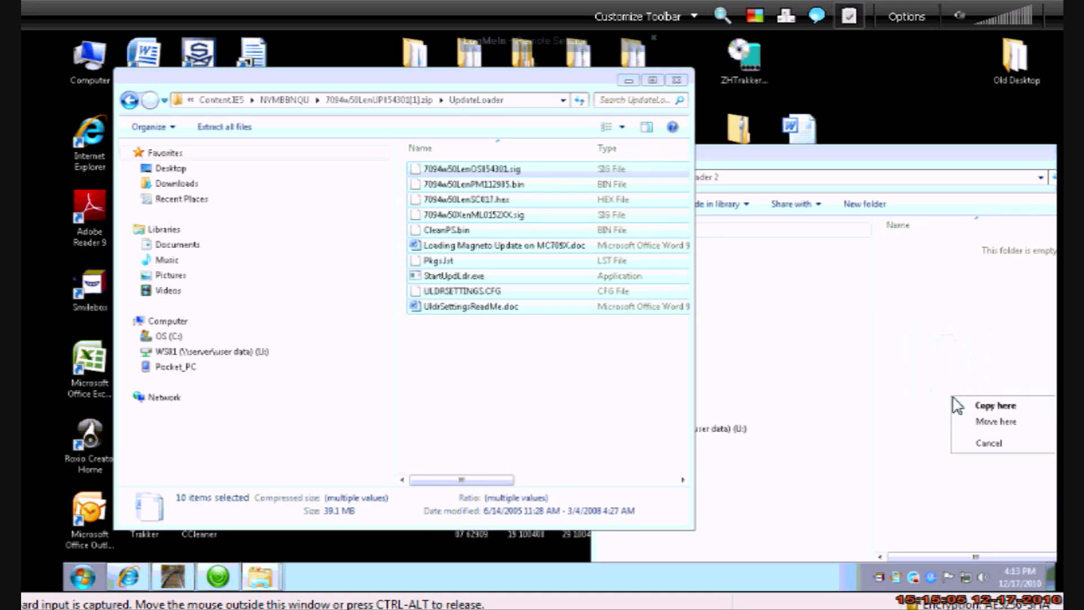
click(974, 417)
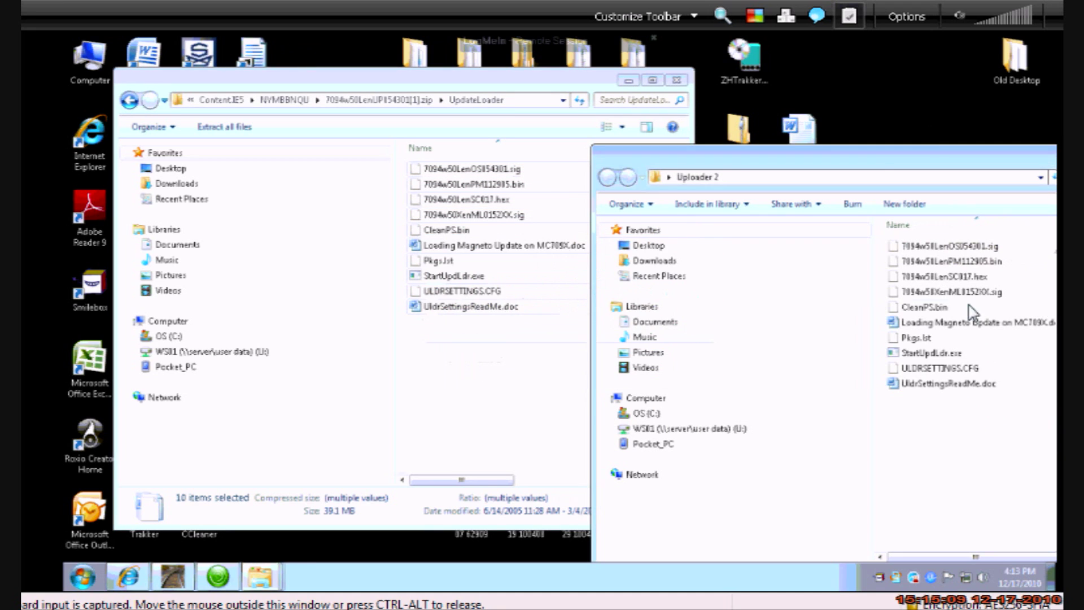
click(676, 81)
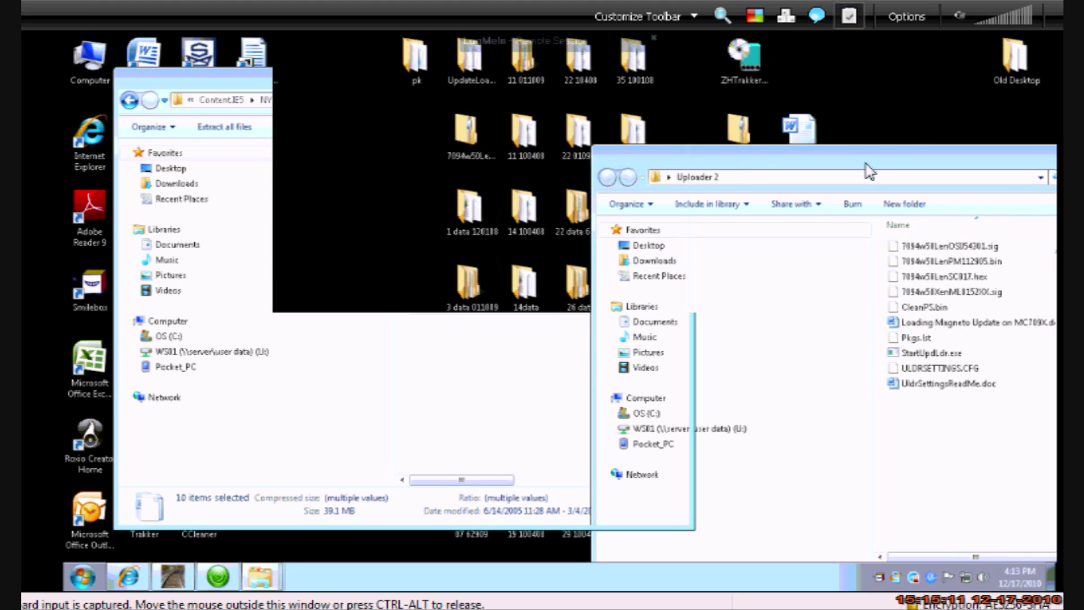
drag(863, 164, 407, 79)
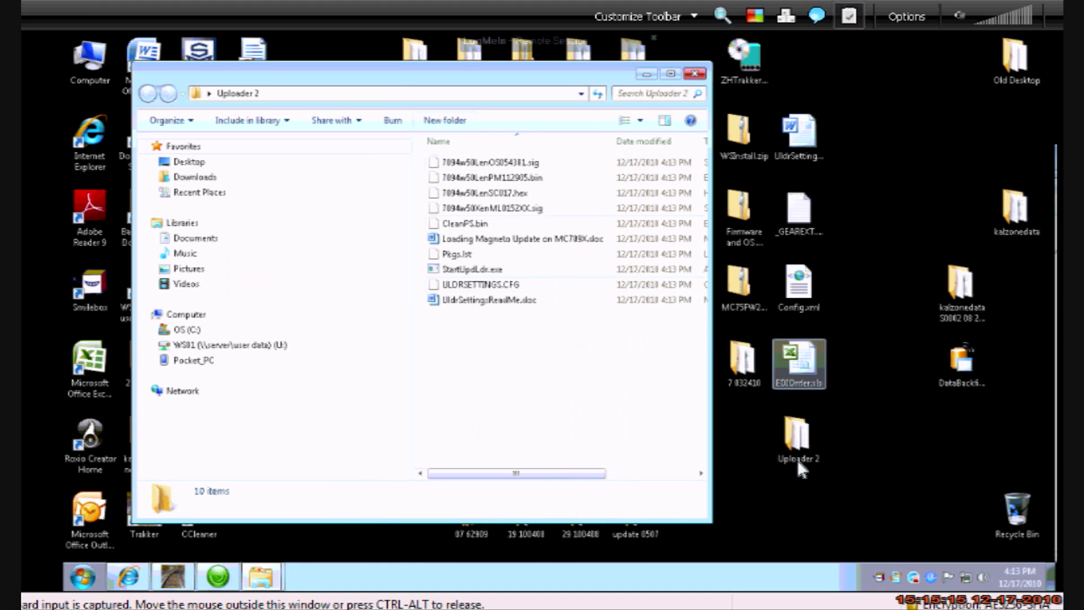
Browse the connected device from Device Center and open its Storage Card
mouse_move(227, 576)
click(225, 579)
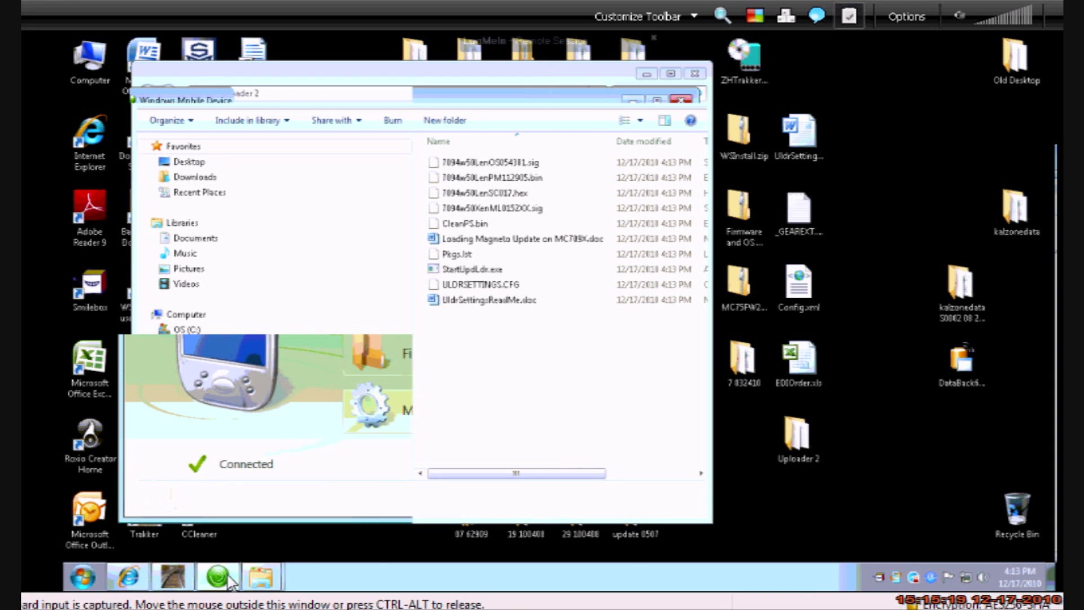
mouse_move(437, 327)
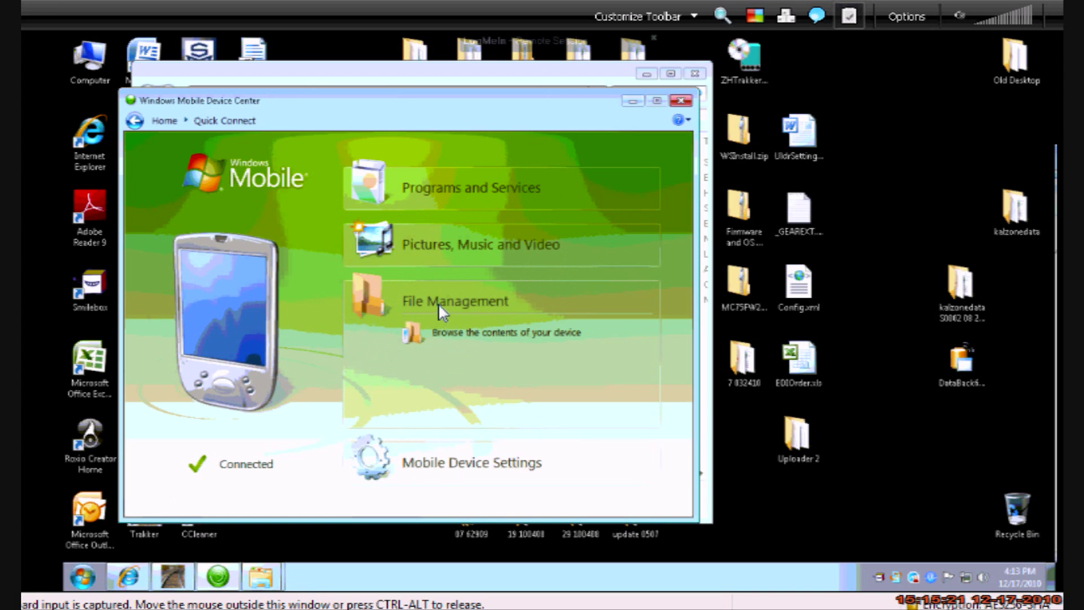
click(466, 338)
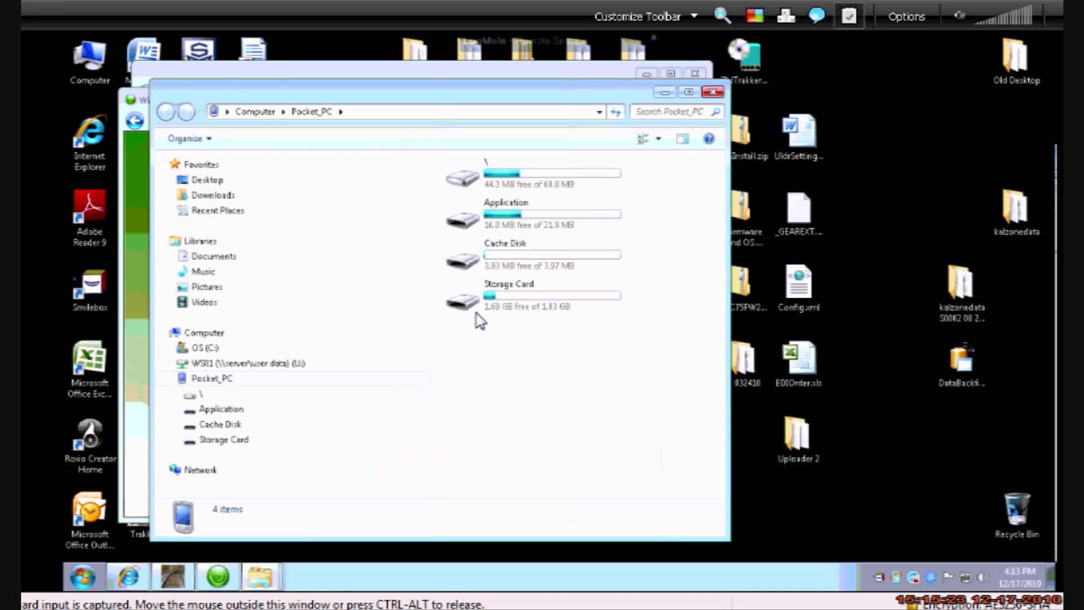
double_click(506, 310)
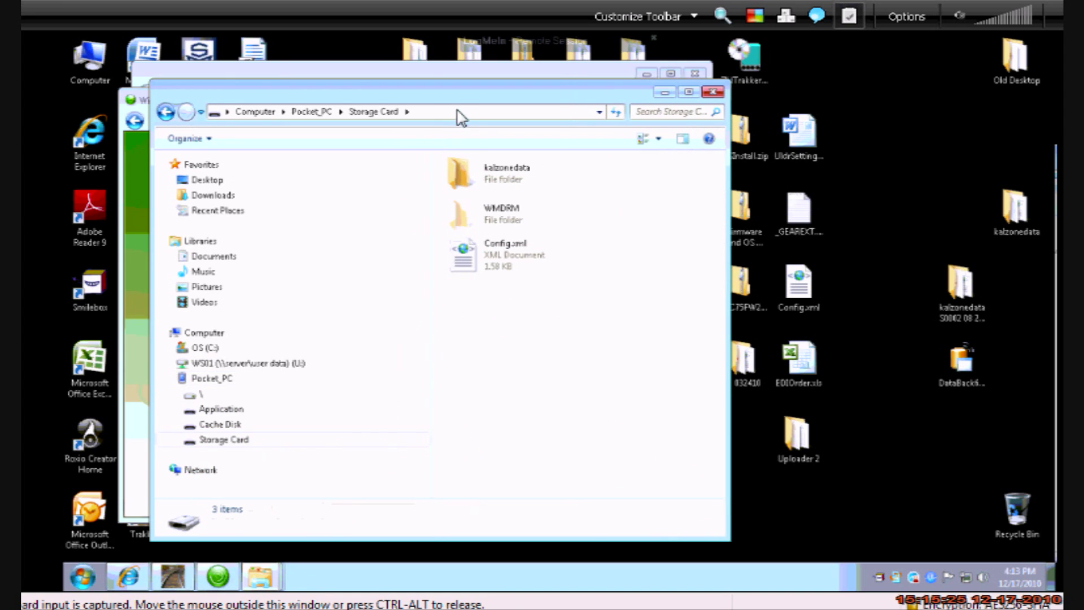
drag(455, 98, 755, 93)
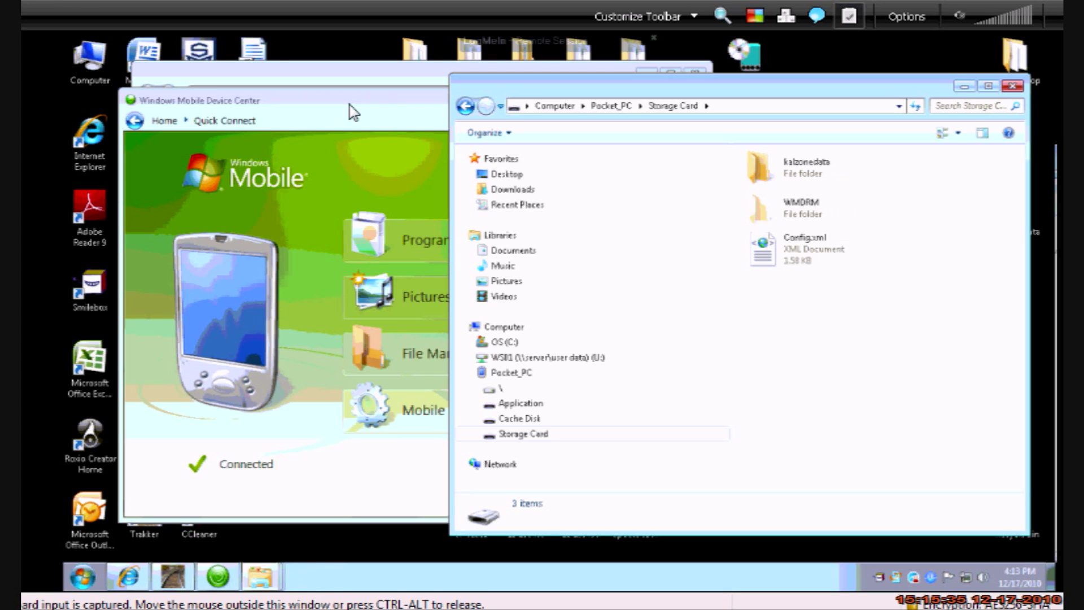
click(350, 105)
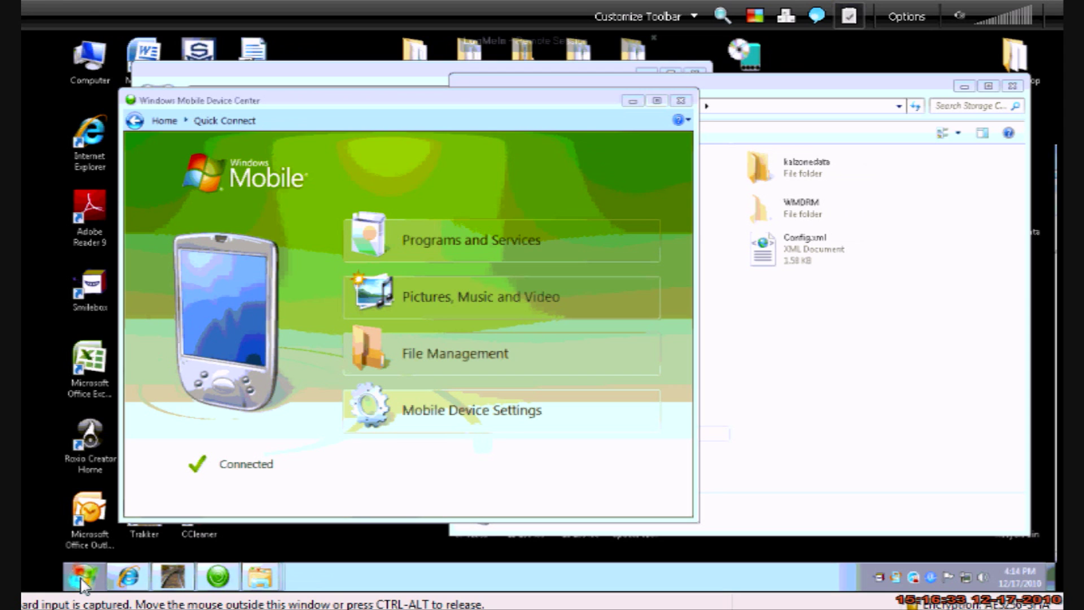
Launch Virtual CE 4.0 and scale the handheld's remote display to 2X
click(83, 581)
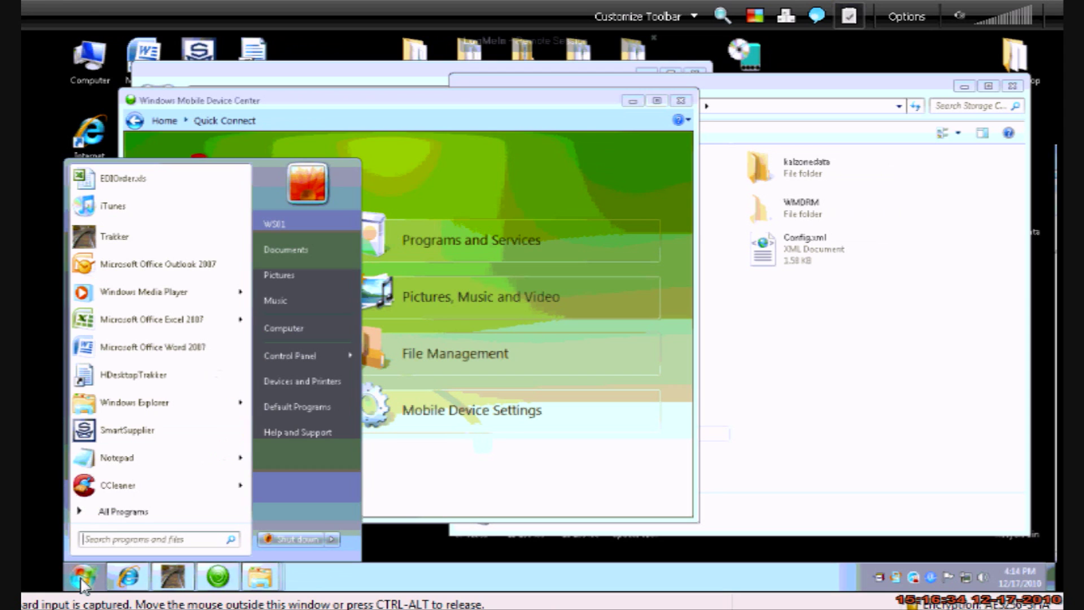
click(125, 513)
text(vir)
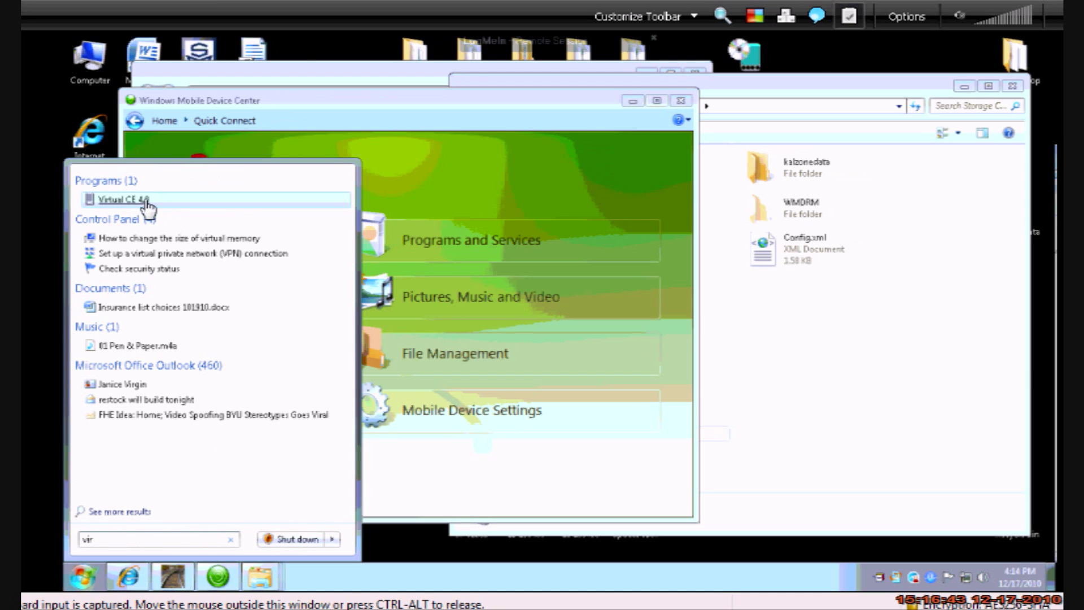
click(135, 200)
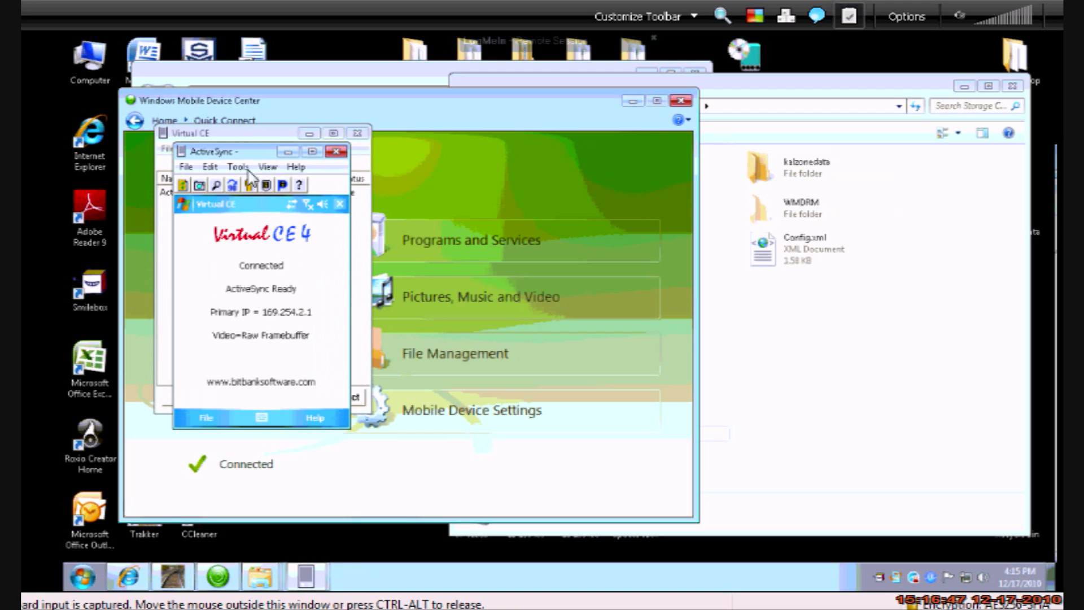
click(267, 167)
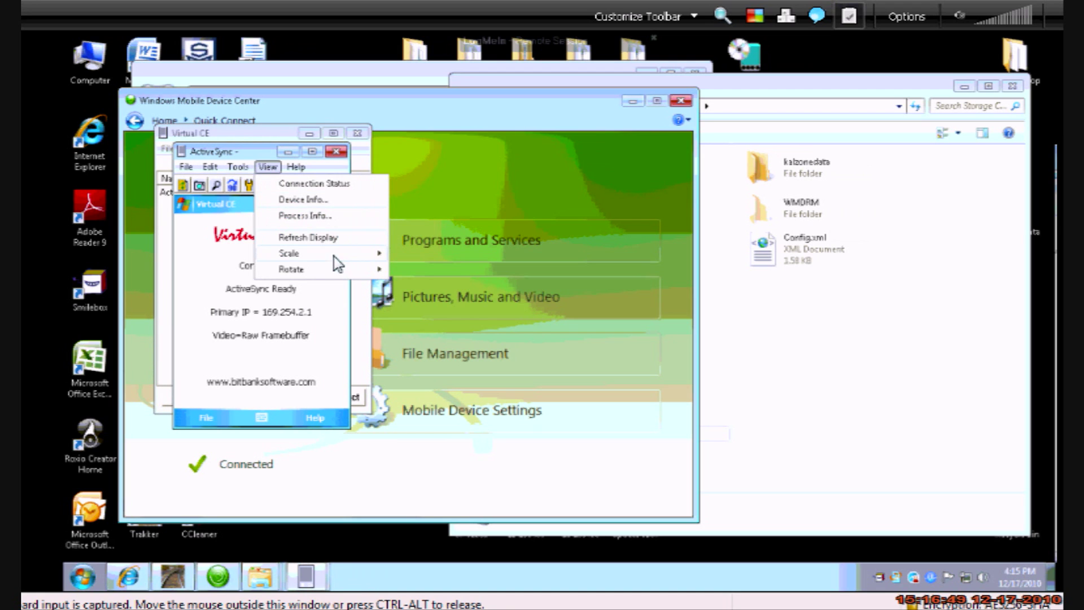
mouse_move(334, 255)
click(418, 270)
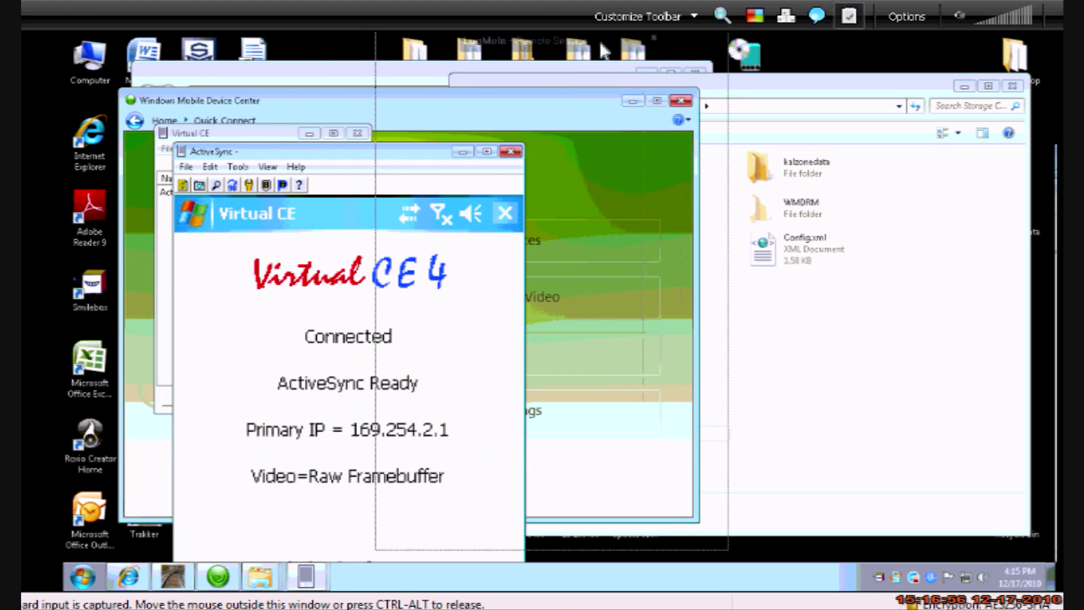
Return the handheld to the Today screen and minimize the device display, Virtual CE and Device Center windows
click(712, 110)
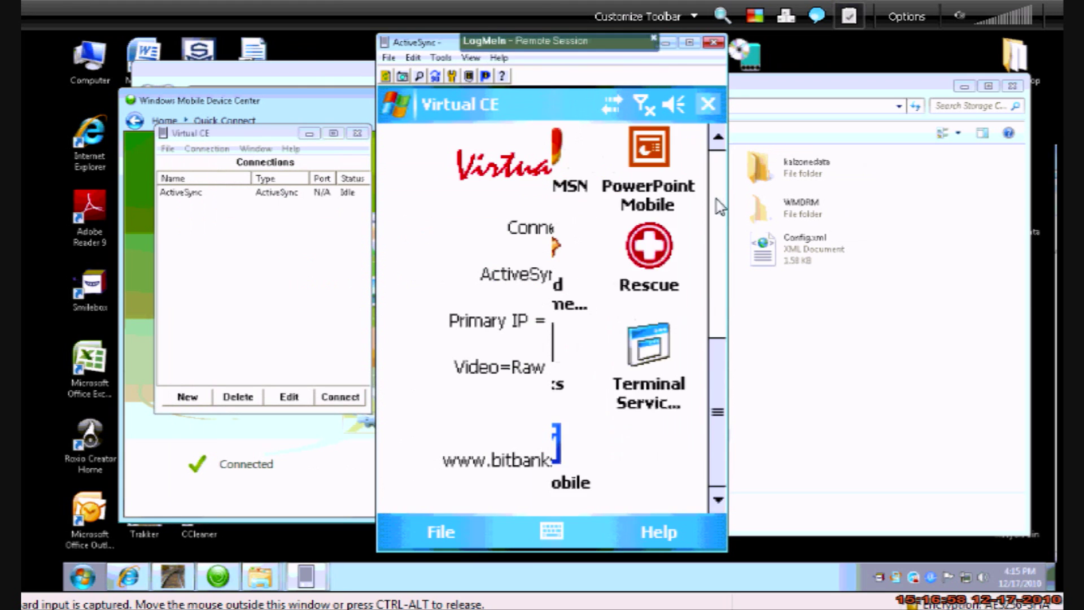
click(708, 104)
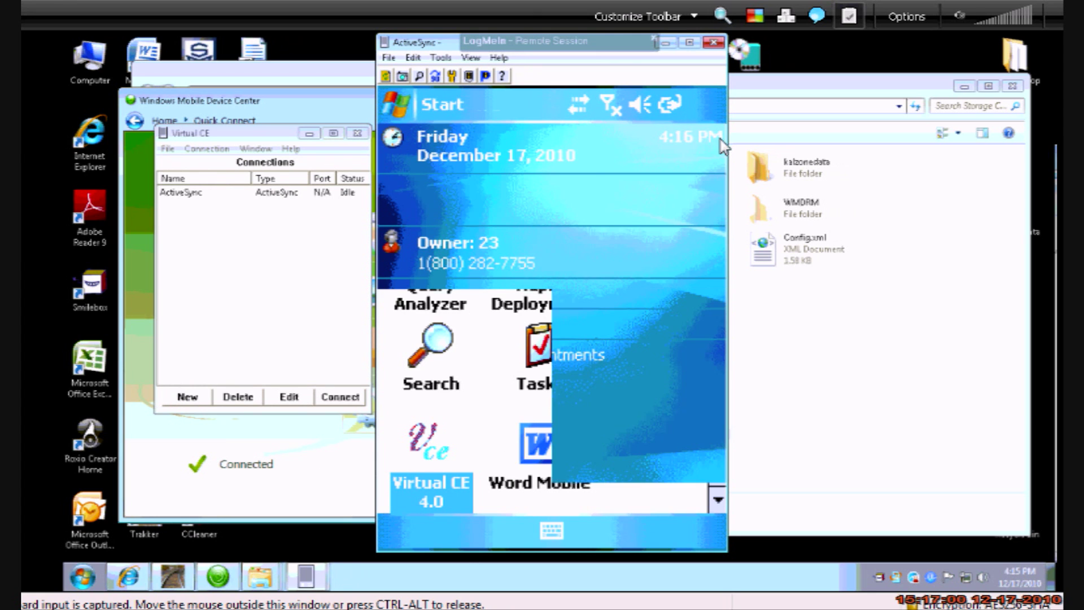
drag(432, 51, 466, 57)
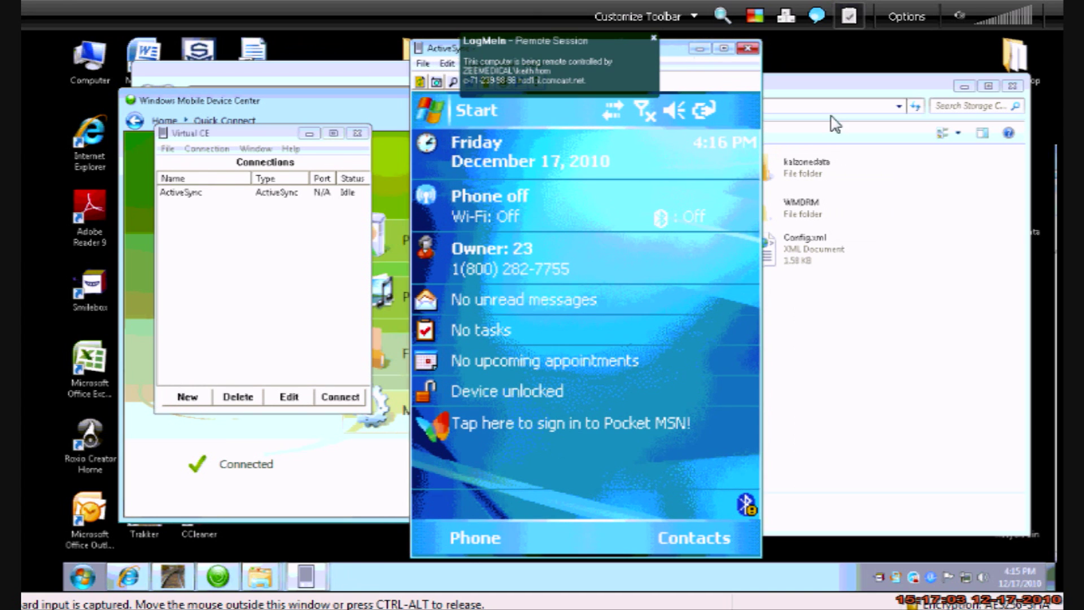
drag(679, 57, 770, 57)
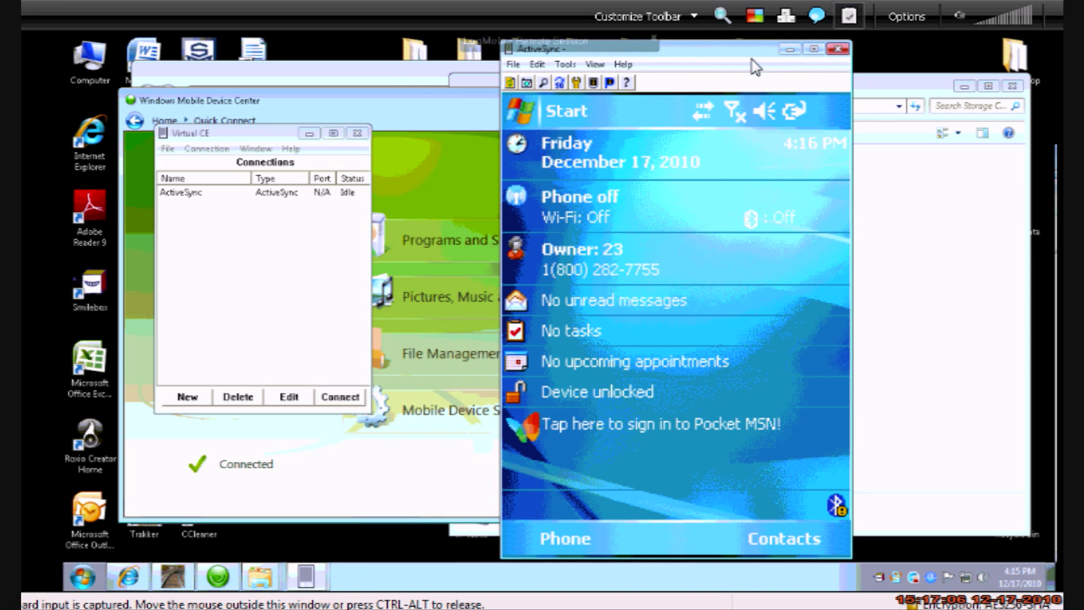
click(790, 50)
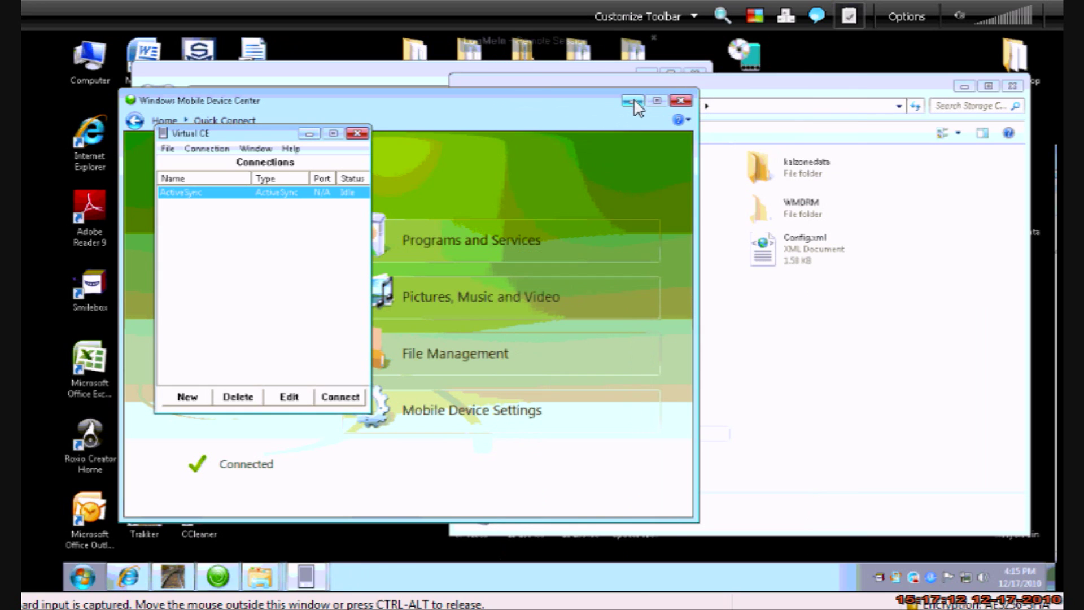
click(309, 134)
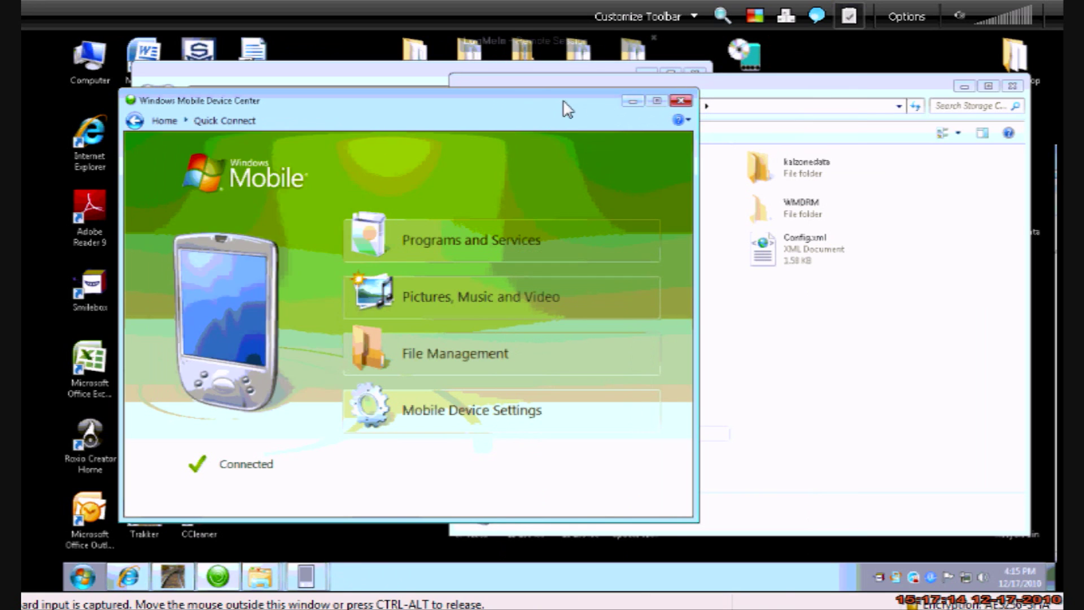
click(631, 103)
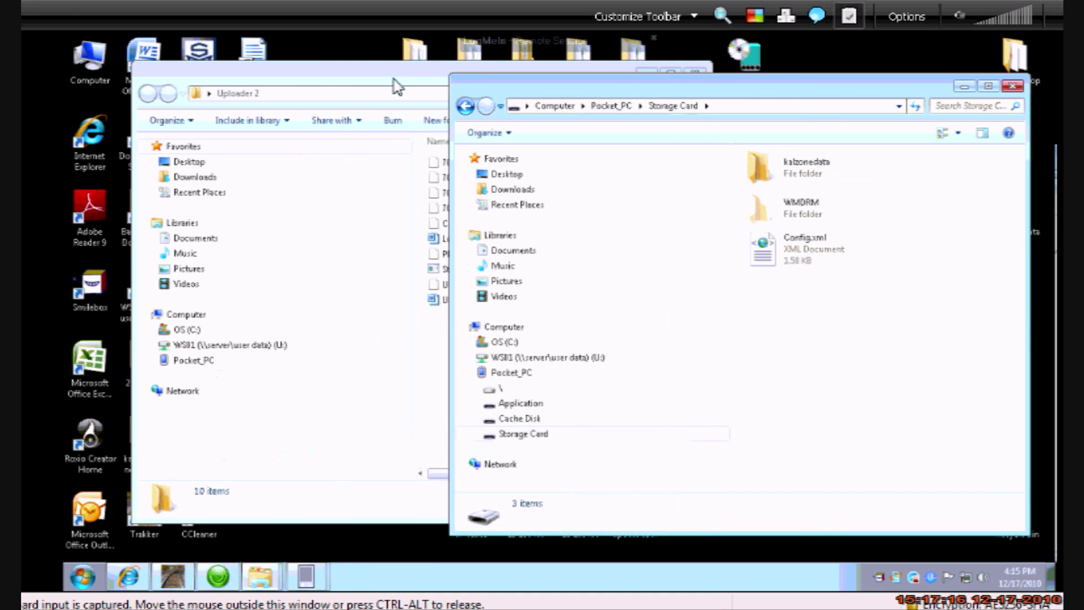
Copy the kalzonedata folder from the Storage Card onto the desktop
click(646, 74)
click(646, 74)
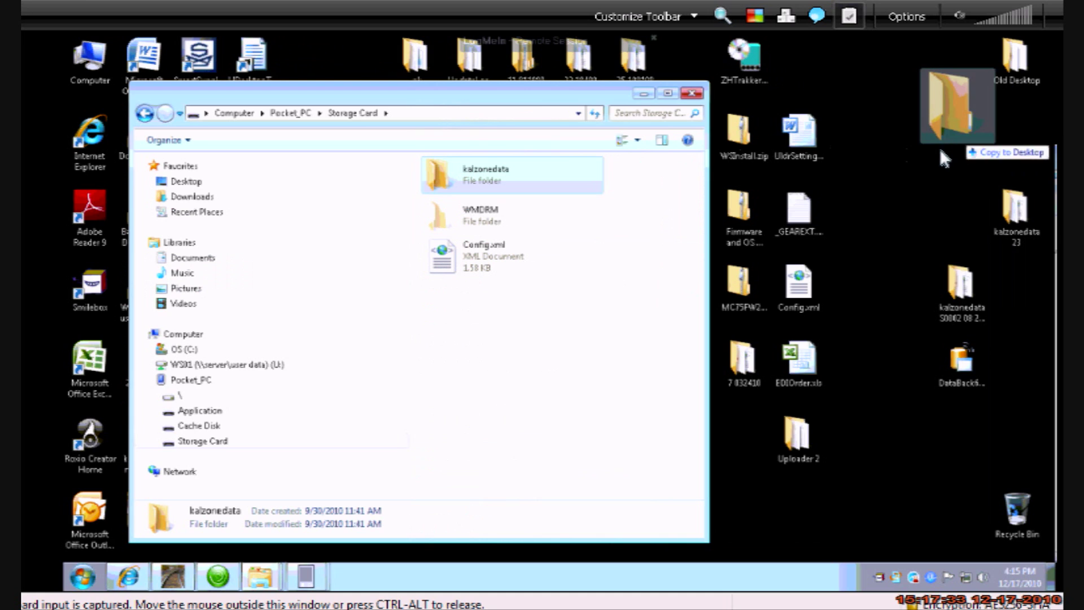
drag(938, 144, 923, 157)
click(936, 166)
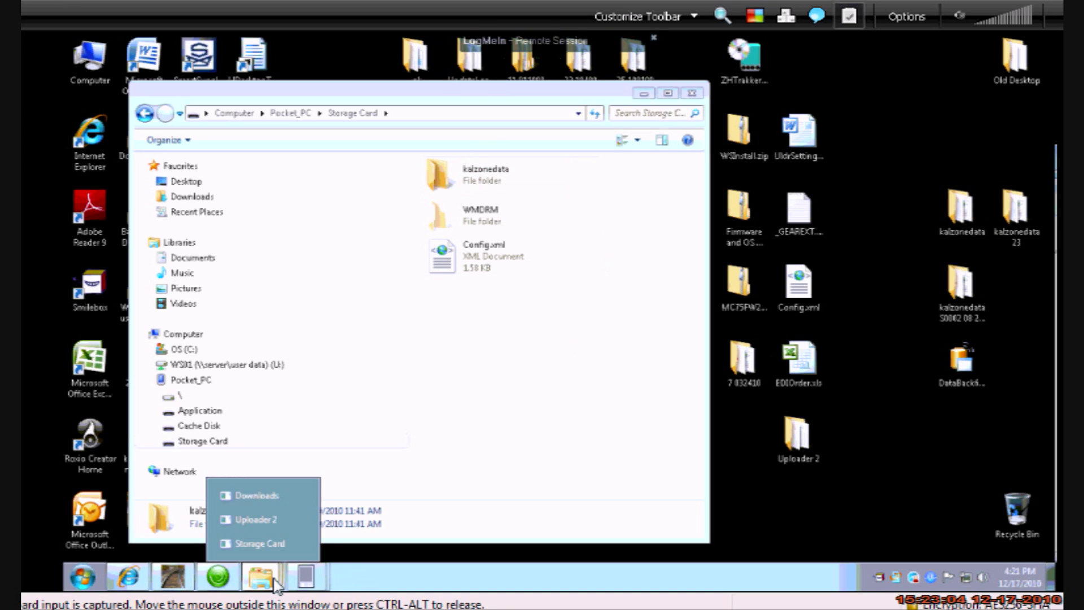
Copy all ten files from the Uploader 2 folder onto the handheld's Storage Card
mouse_move(272, 578)
click(285, 519)
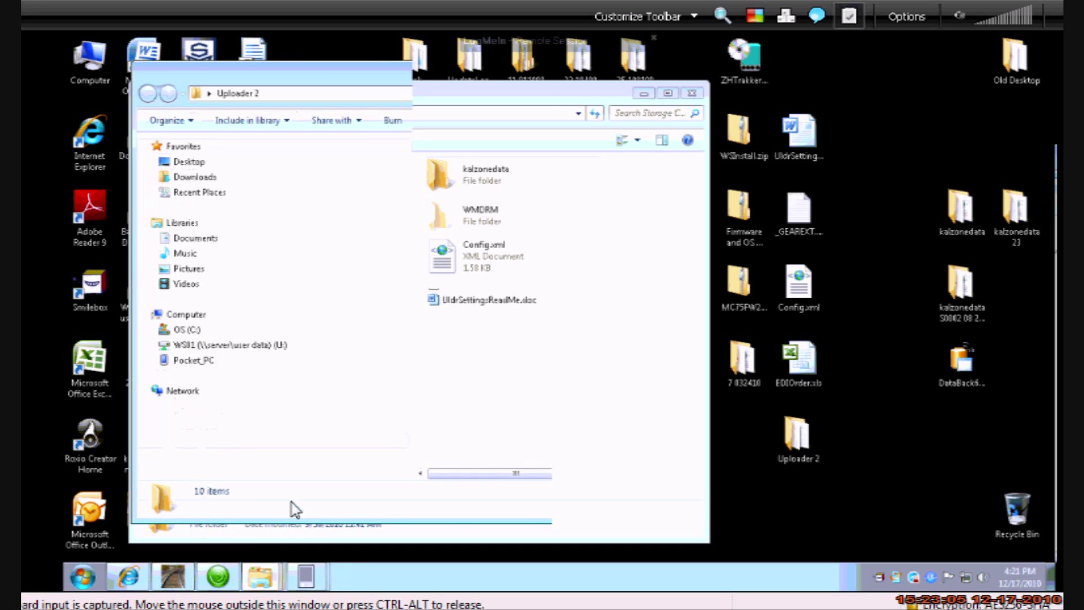
drag(319, 82, 791, 96)
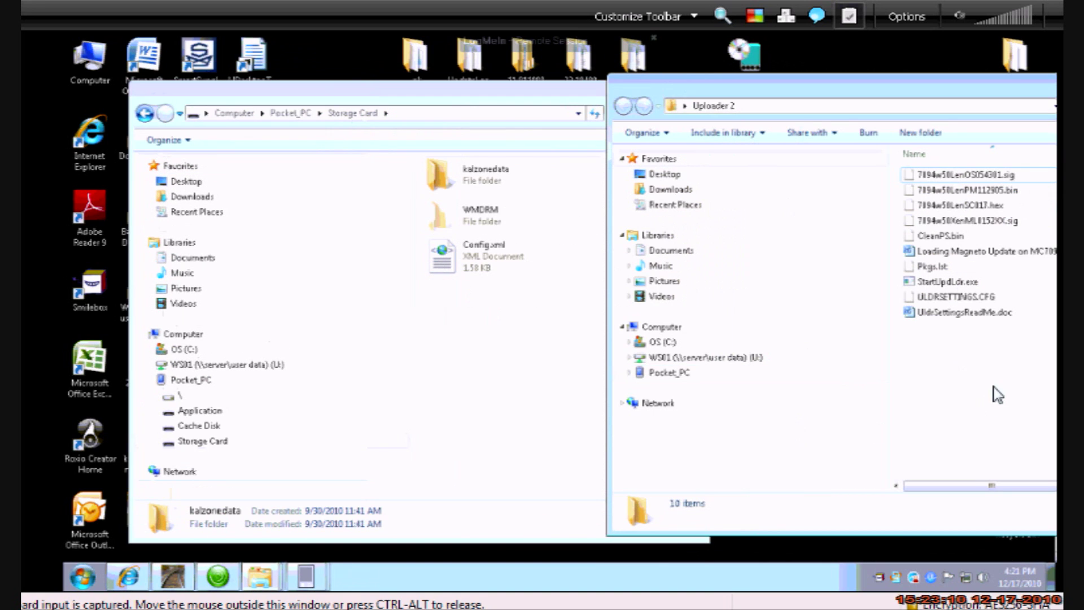
drag(1008, 385, 910, 176)
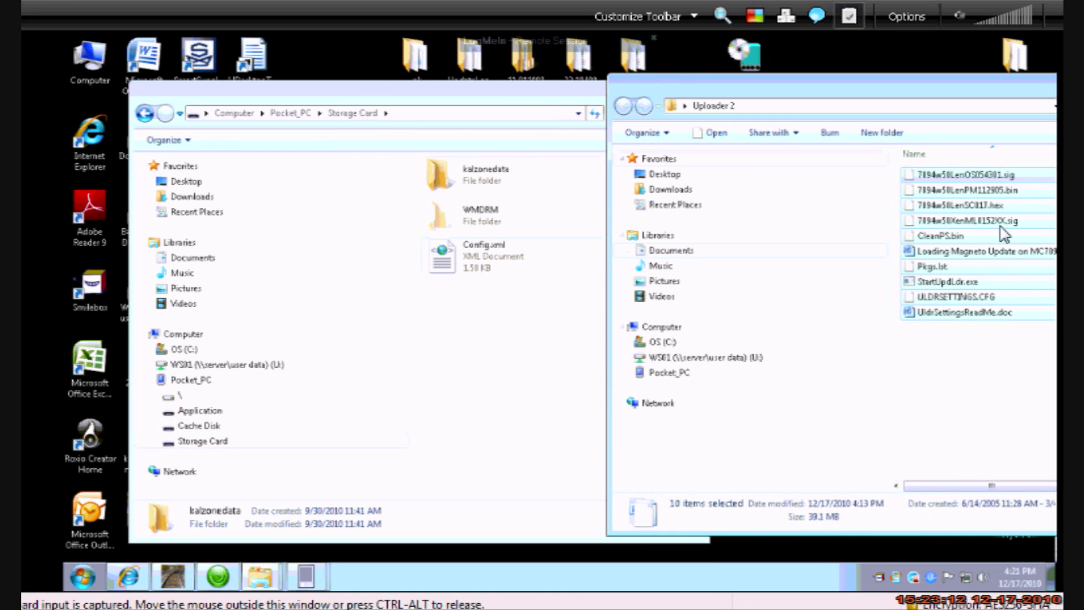
drag(1004, 226, 514, 402)
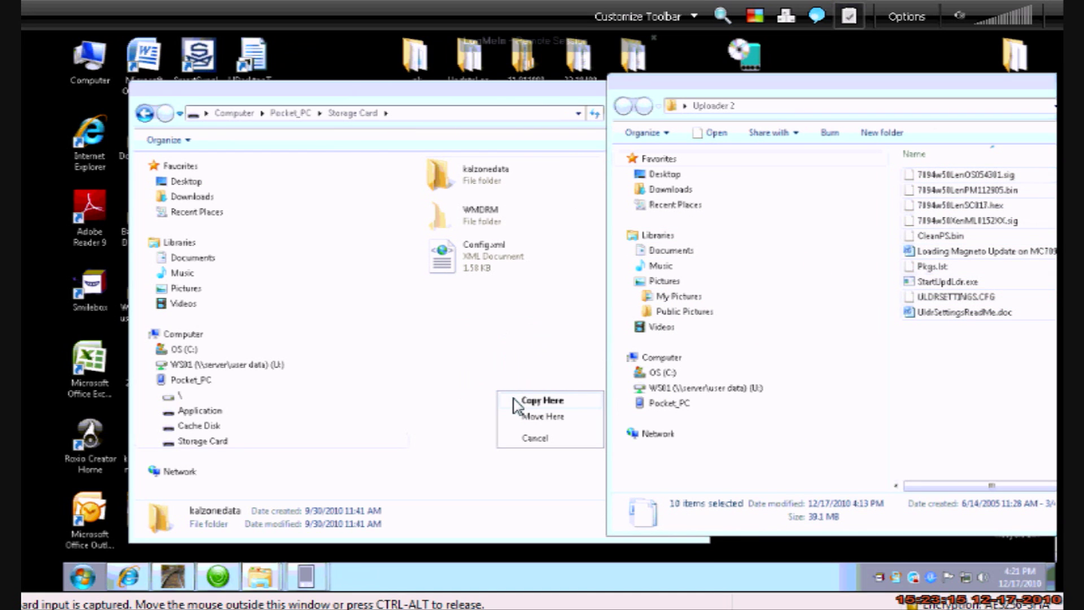
click(513, 402)
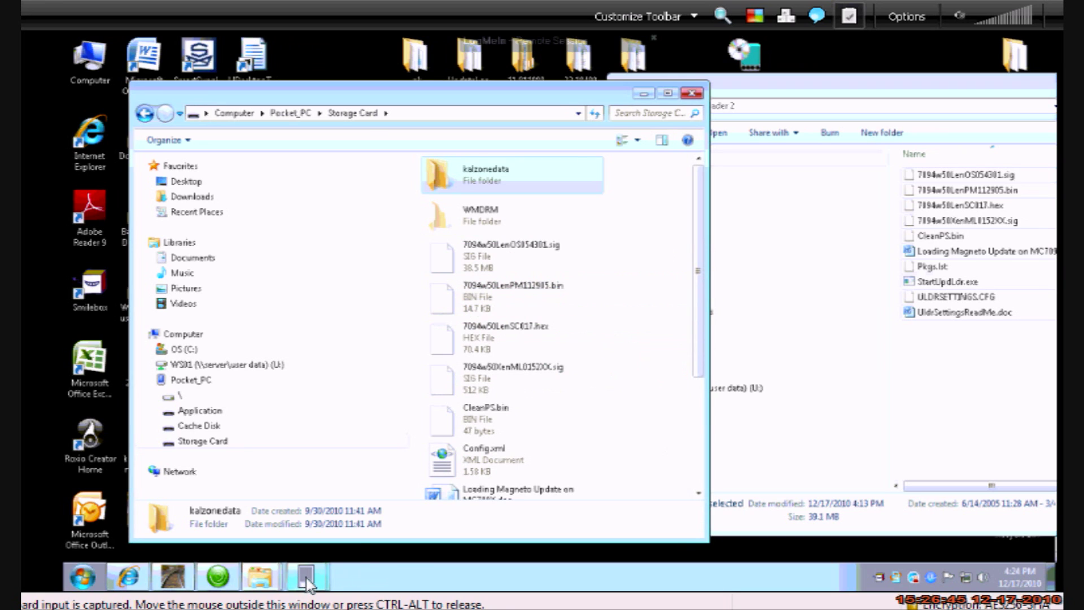
On the handheld, browse the Storage Card in File Explorer and run StartUpdLdr
mouse_move(307, 579)
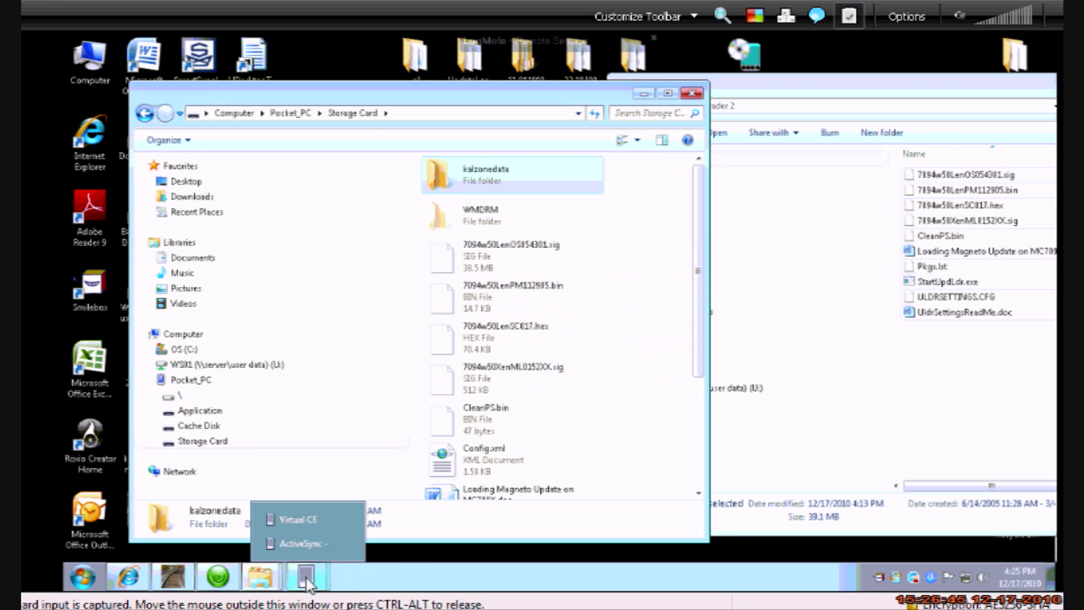
click(303, 546)
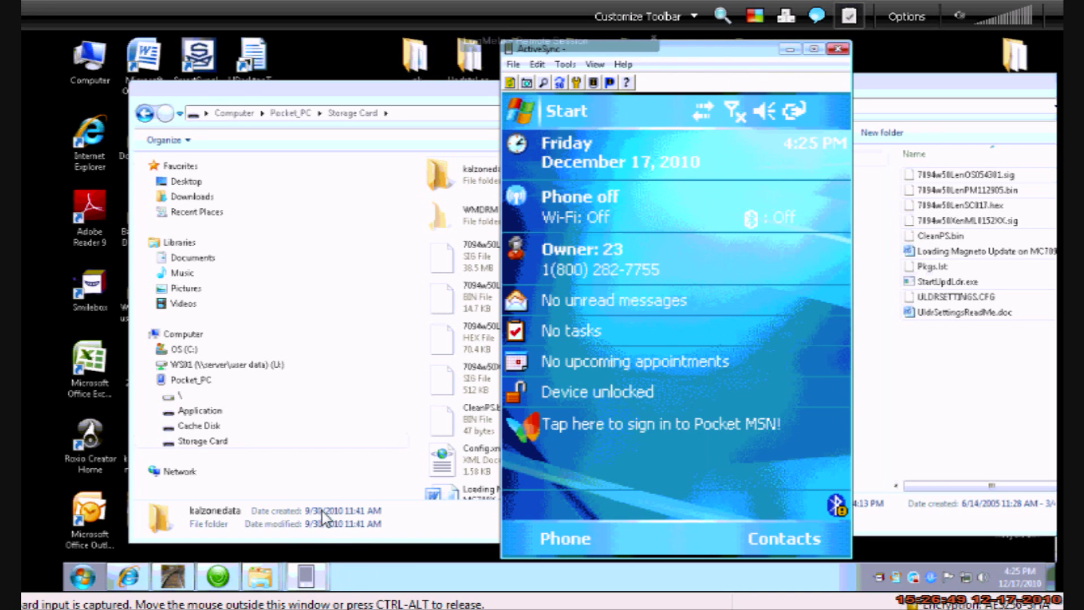
click(538, 113)
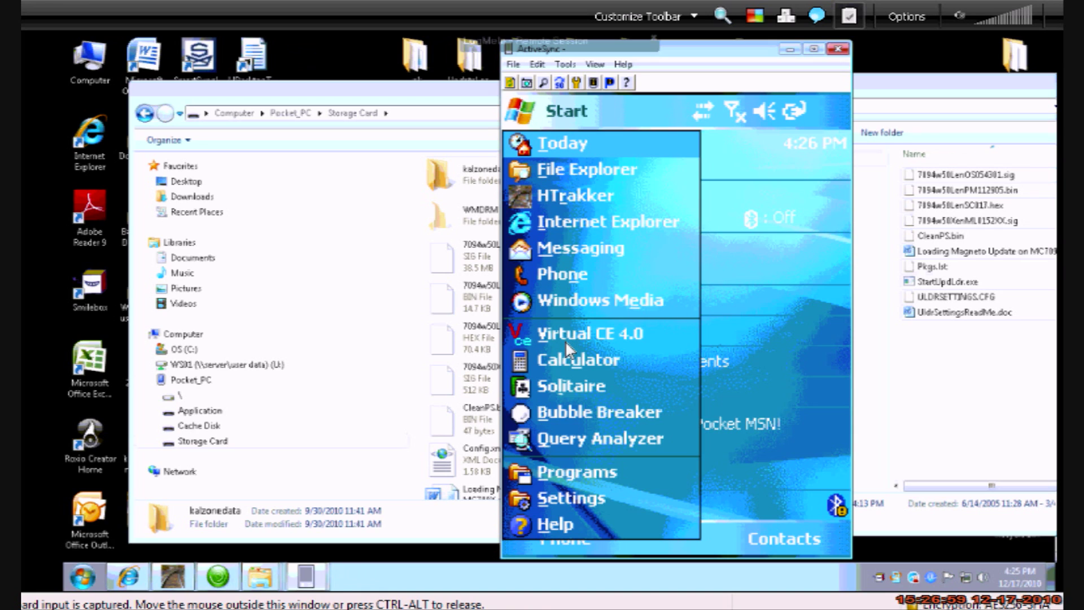
click(563, 172)
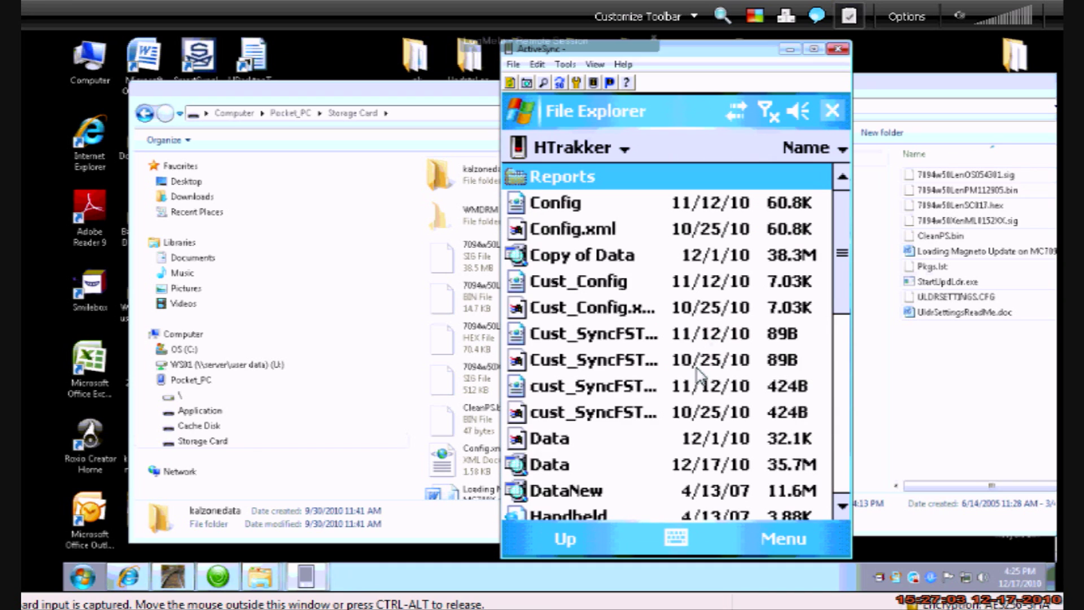
click(601, 154)
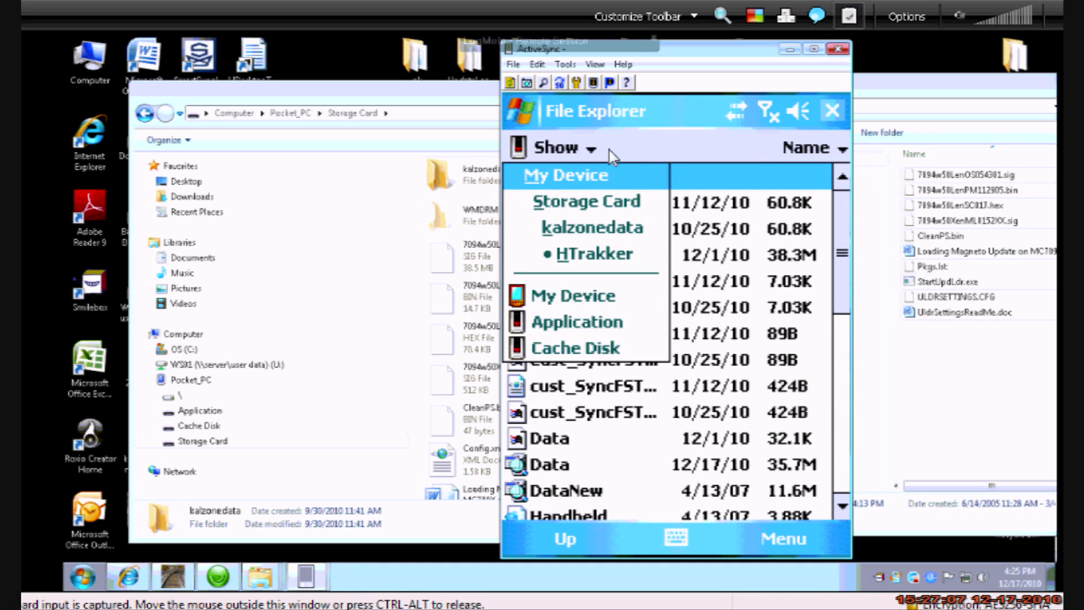
click(603, 202)
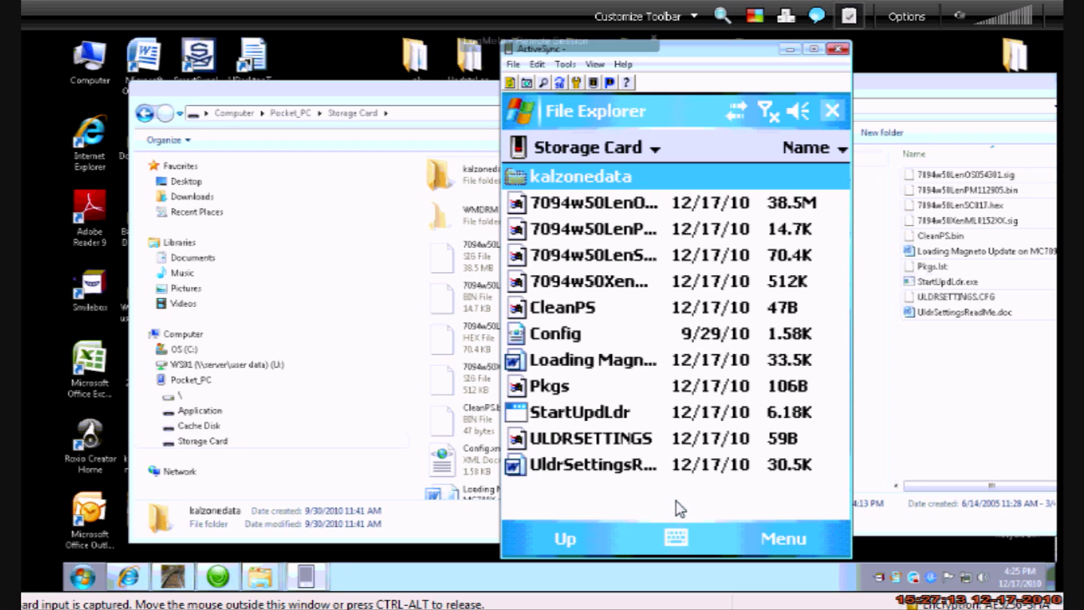
click(567, 418)
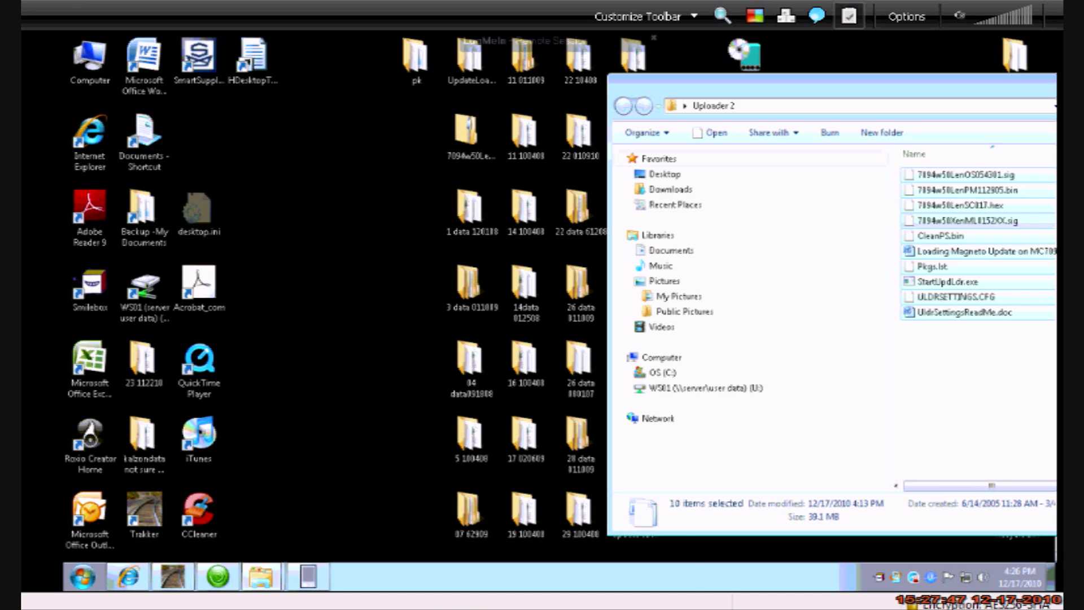
Run the ZHTrakker installer, accept the licence, and deploy HTrakker to the handheld
mouse_move(607, 600)
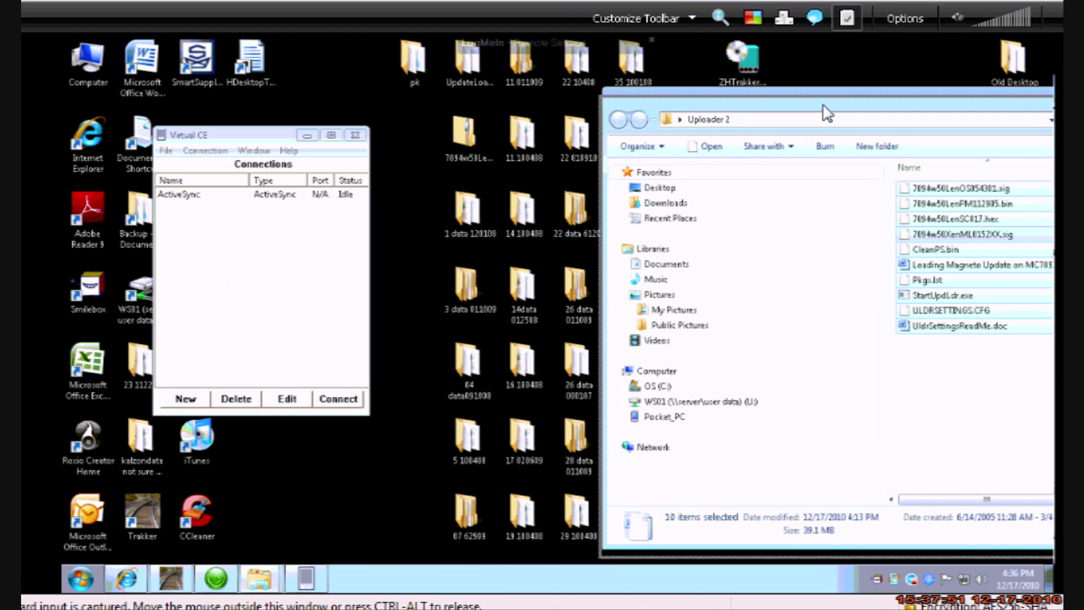
drag(822, 108, 817, 116)
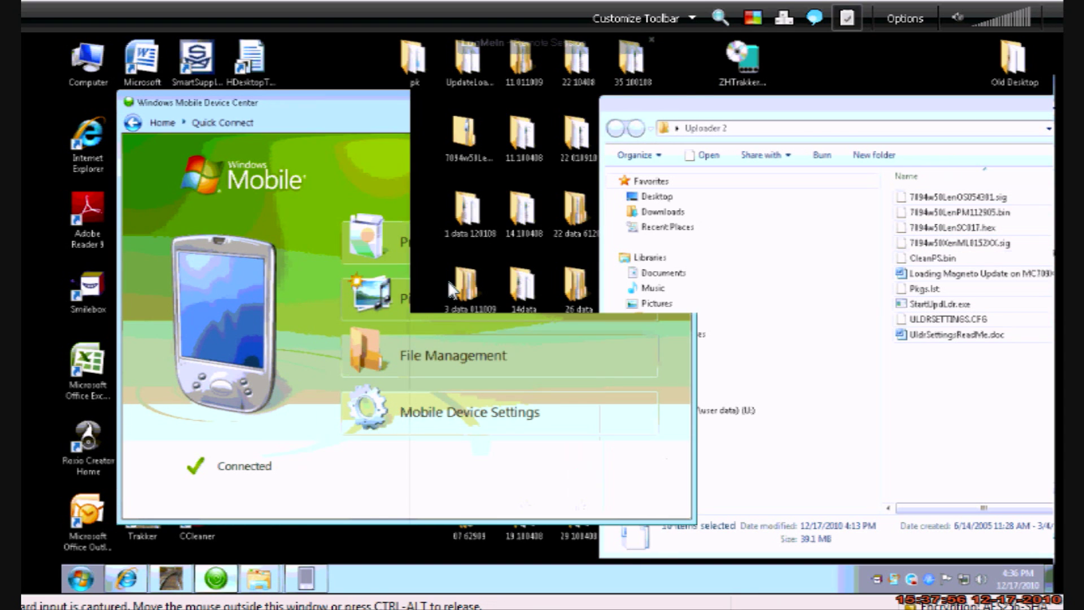
double_click(751, 69)
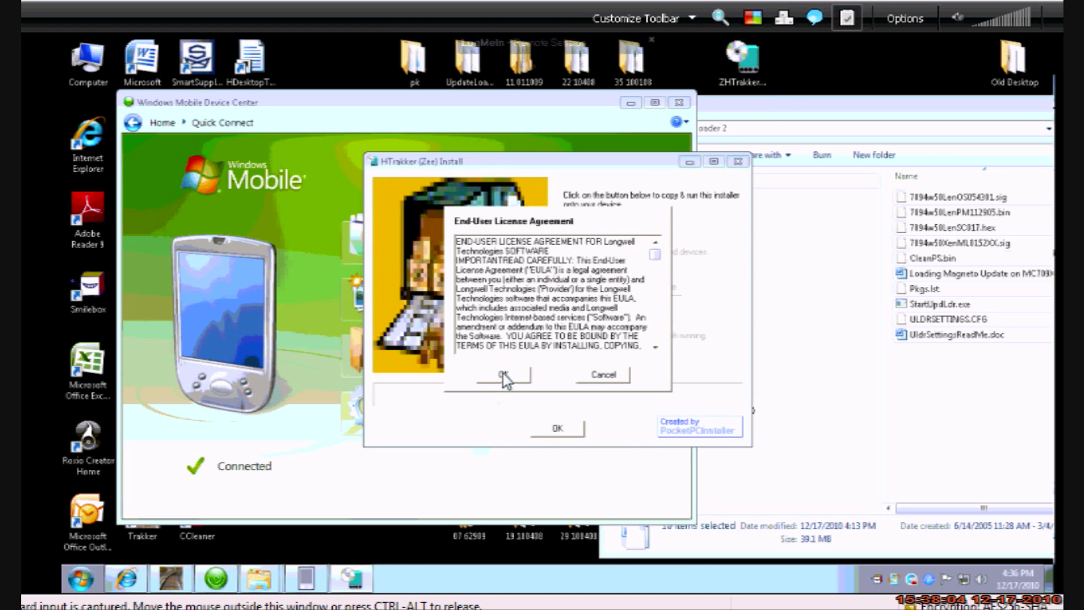
click(503, 373)
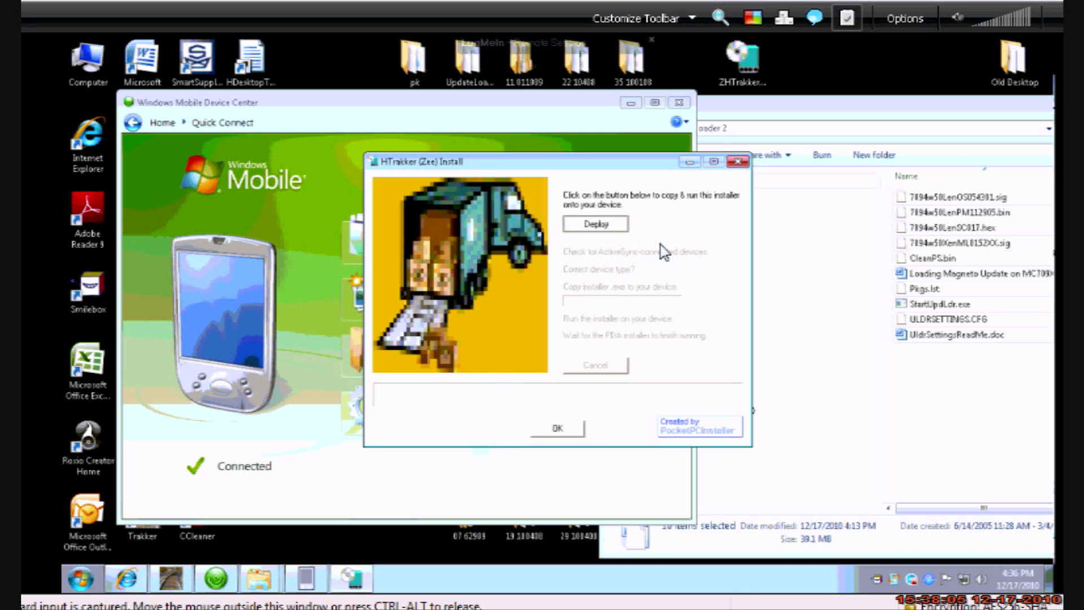
key(Return)
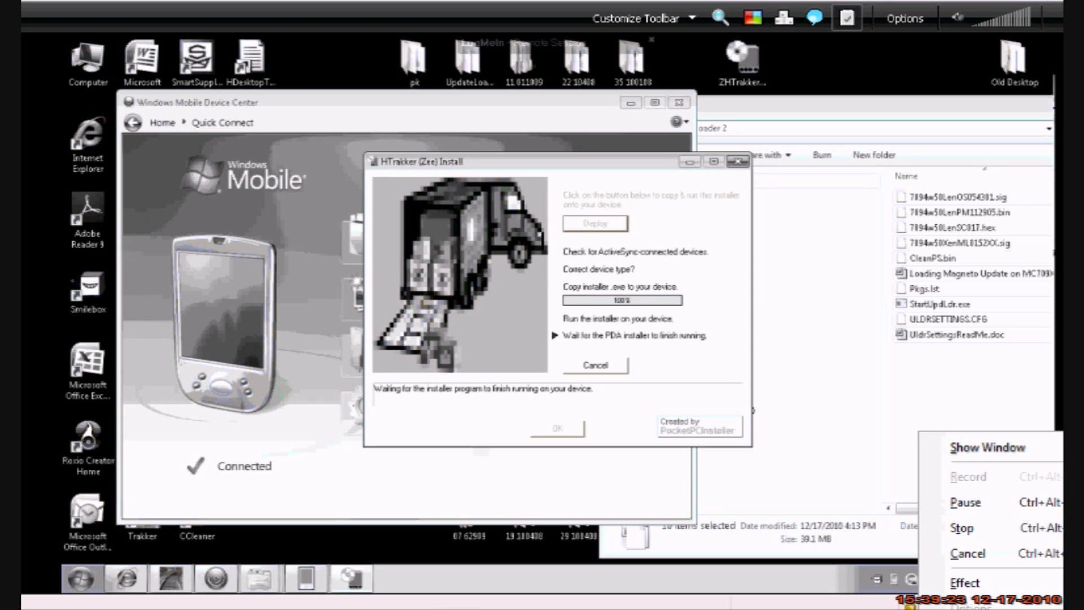
click(961, 525)
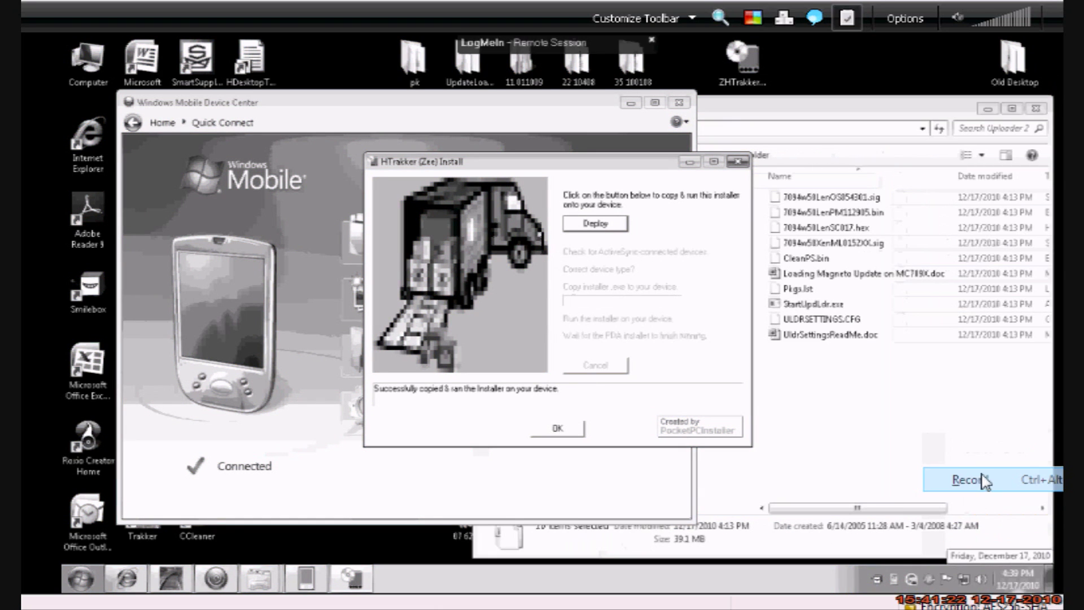
click(985, 481)
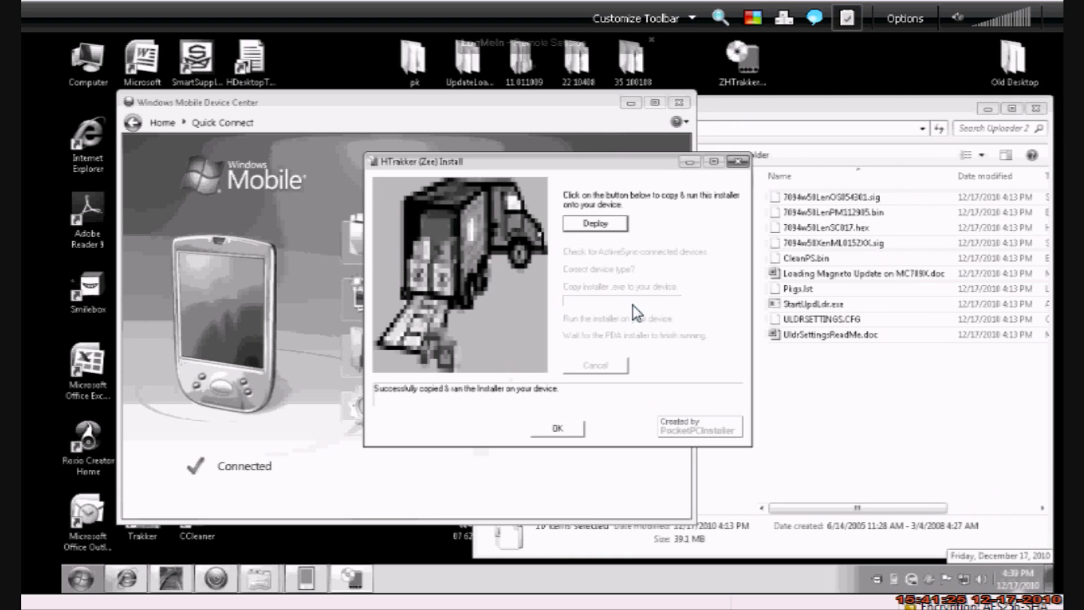
click(557, 432)
right_click(964, 576)
click(956, 499)
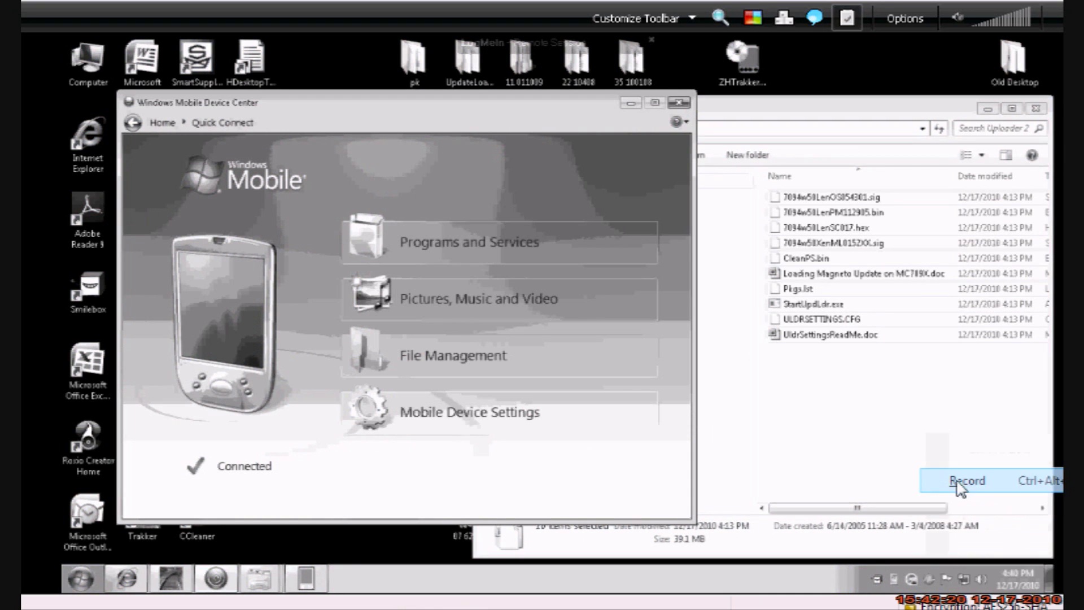
click(965, 545)
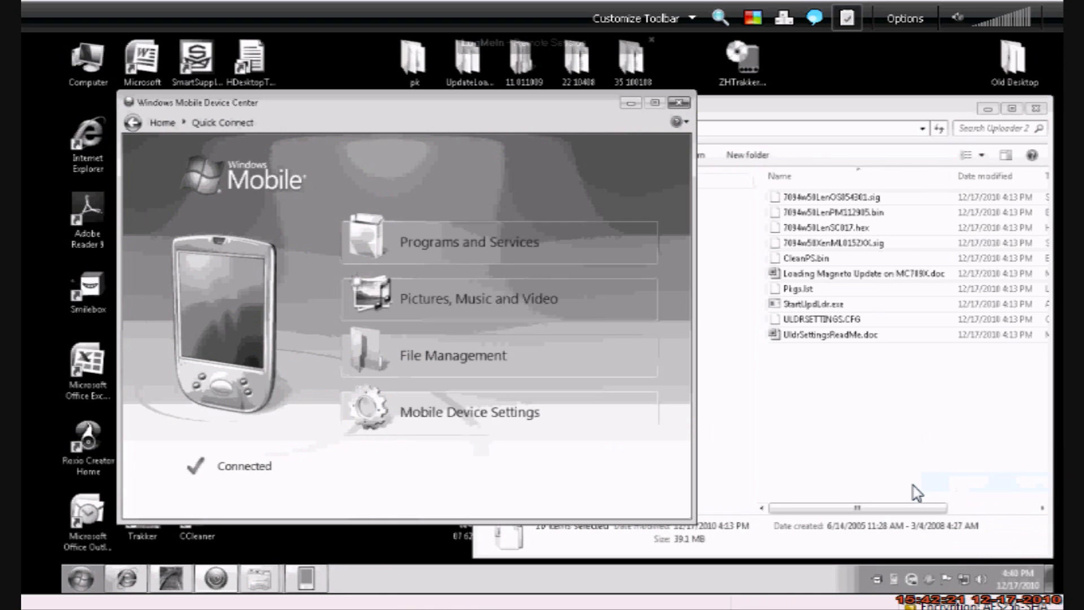
click(526, 501)
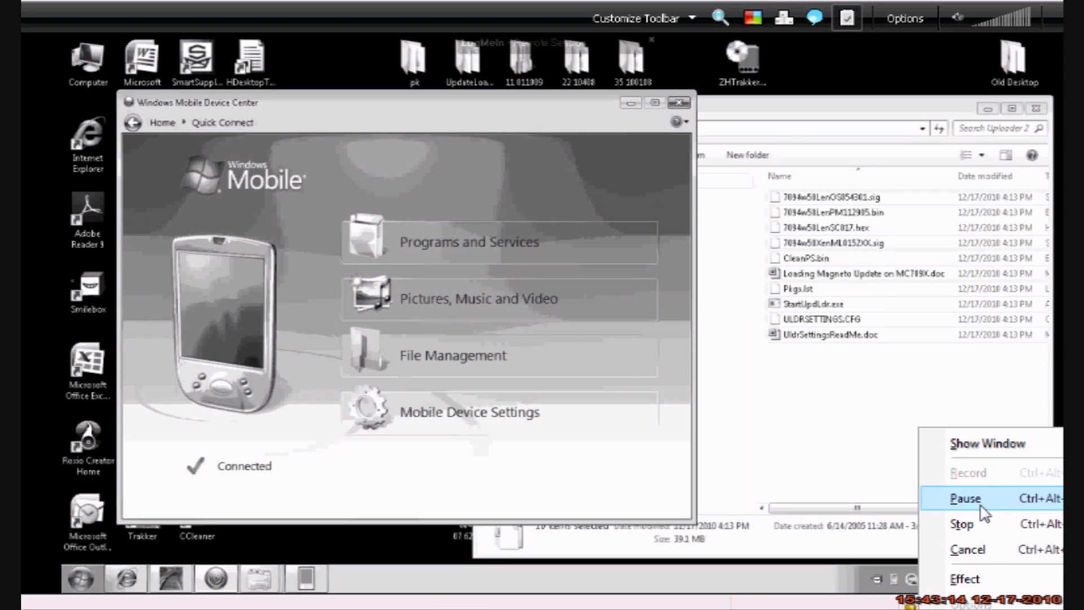
click(912, 497)
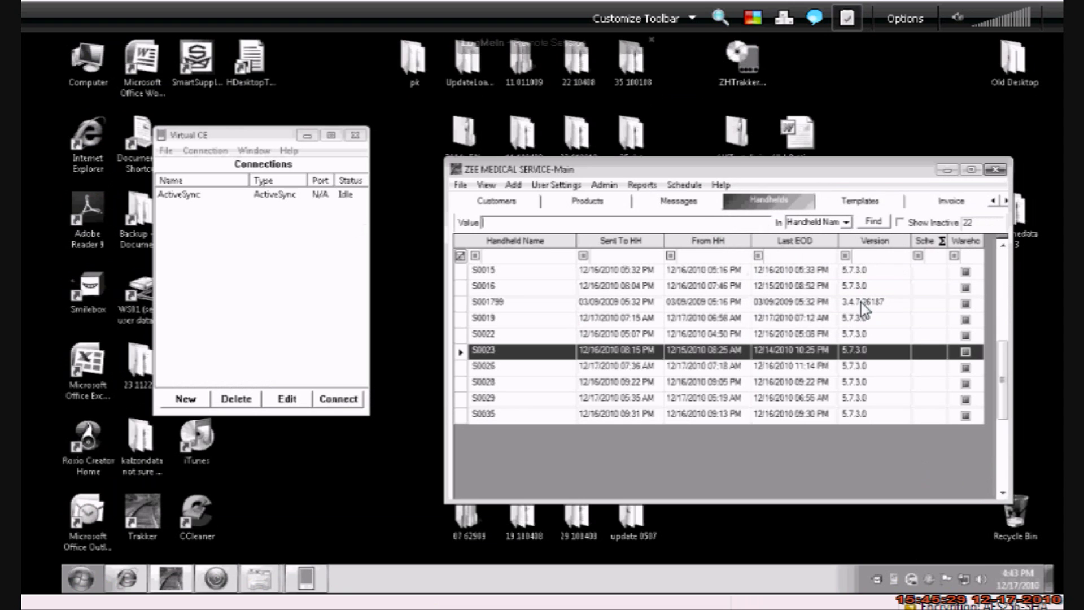
Refresh the ZEE MEDICAL Handhelds grid so S0023 shows its 12/17/2010 sync times
click(867, 334)
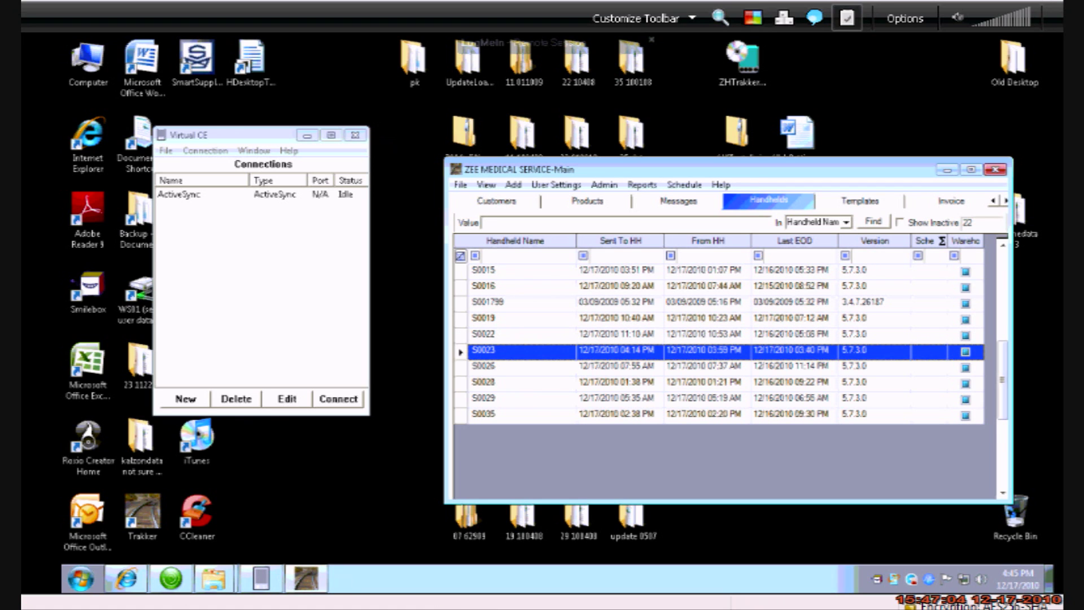
right_click(960, 607)
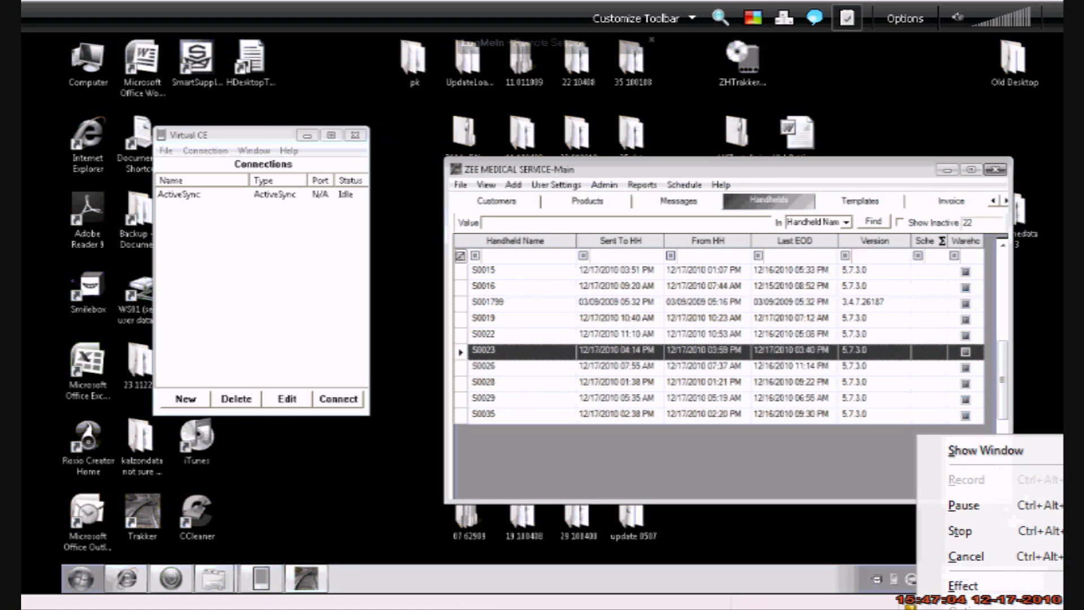
click(963, 505)
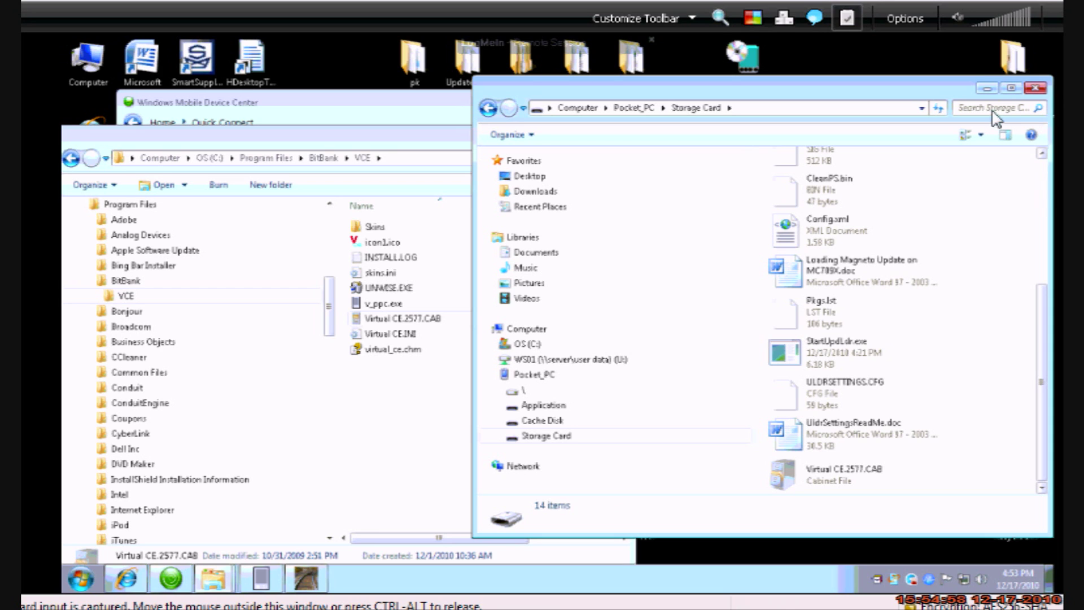
Clear away the storage card, install folder and device center windows, then connect Virtual CE over ActiveSync
click(986, 88)
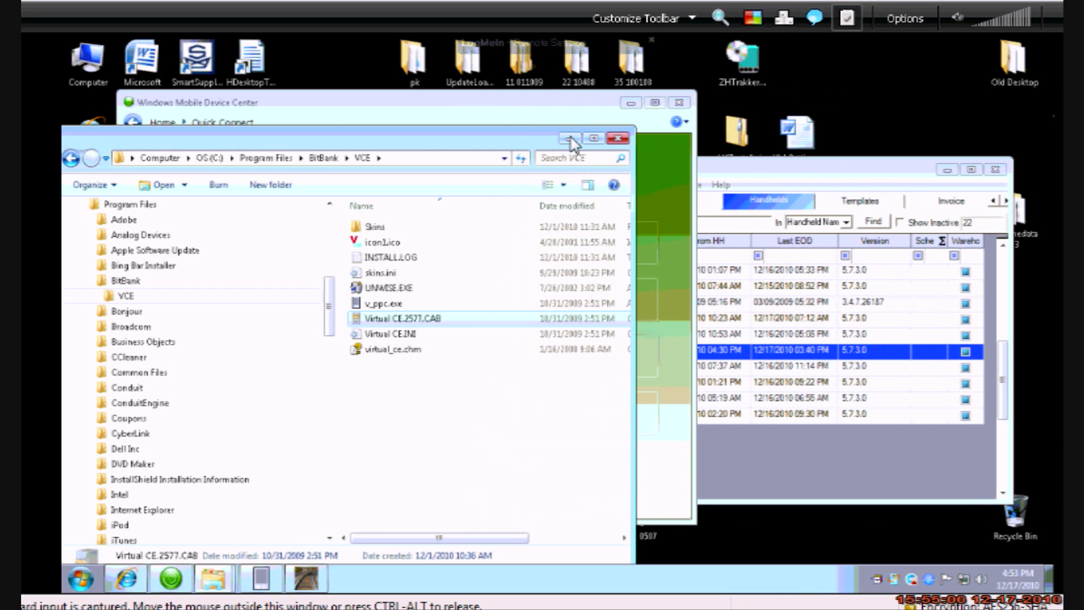
click(569, 139)
click(631, 104)
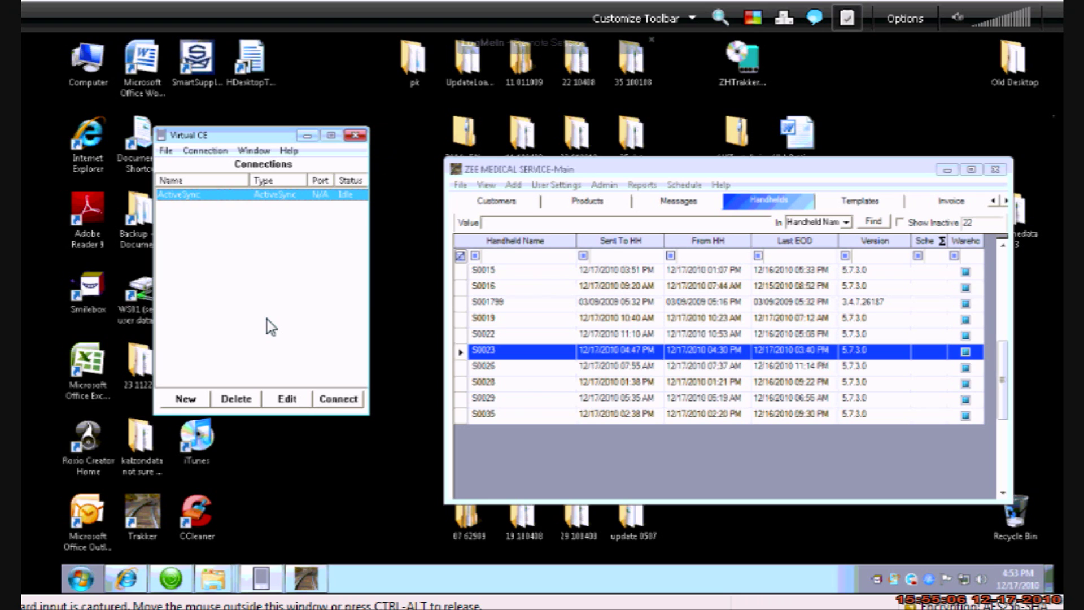
click(339, 399)
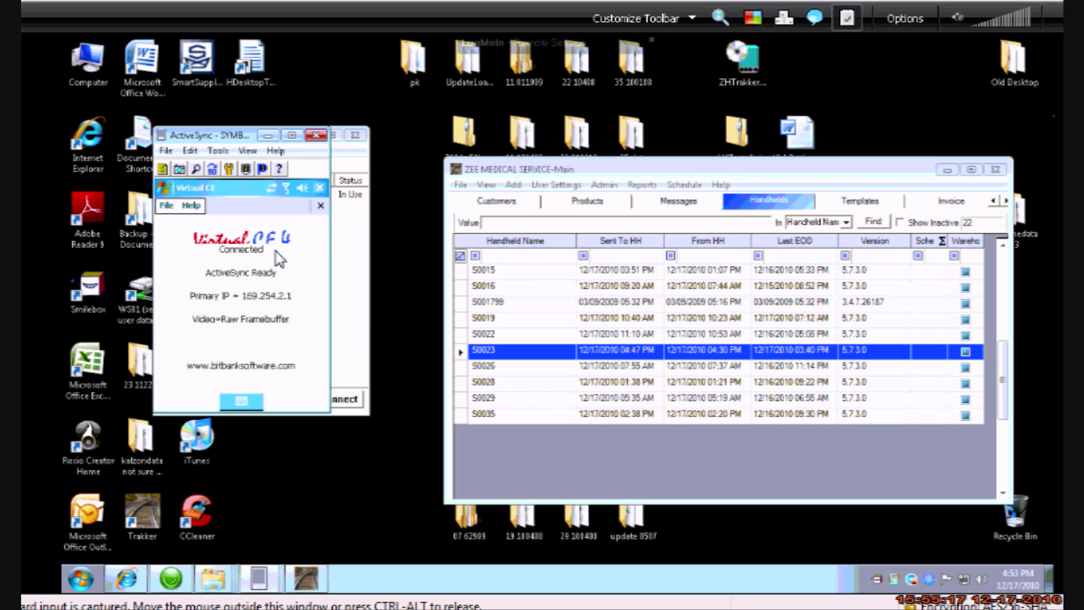
Show the handheld screen at 2X scale, reposition it, and close the Virtual CE app
click(246, 151)
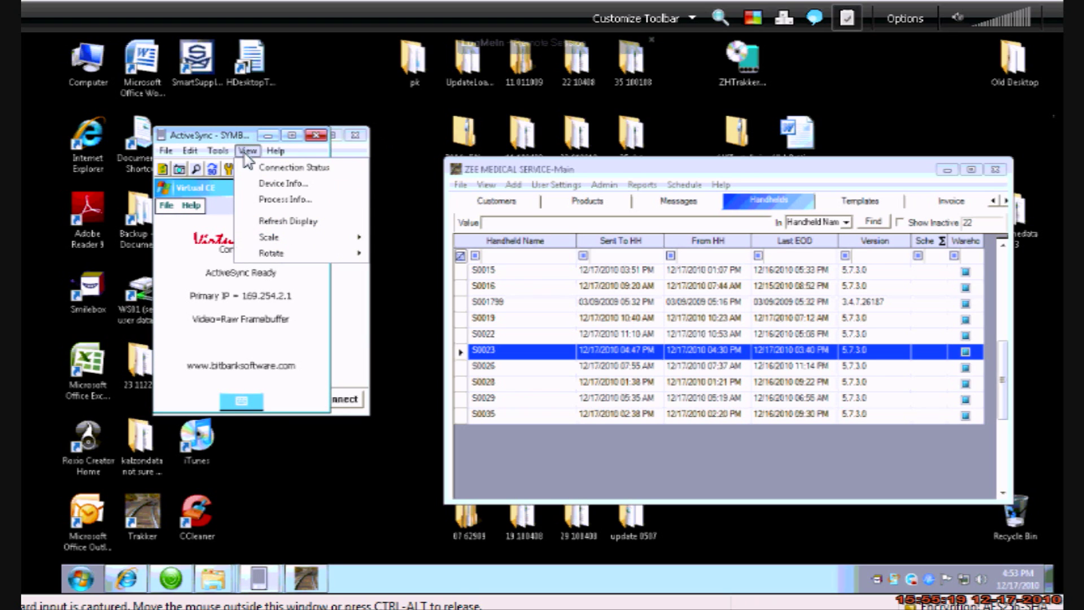
mouse_move(295, 244)
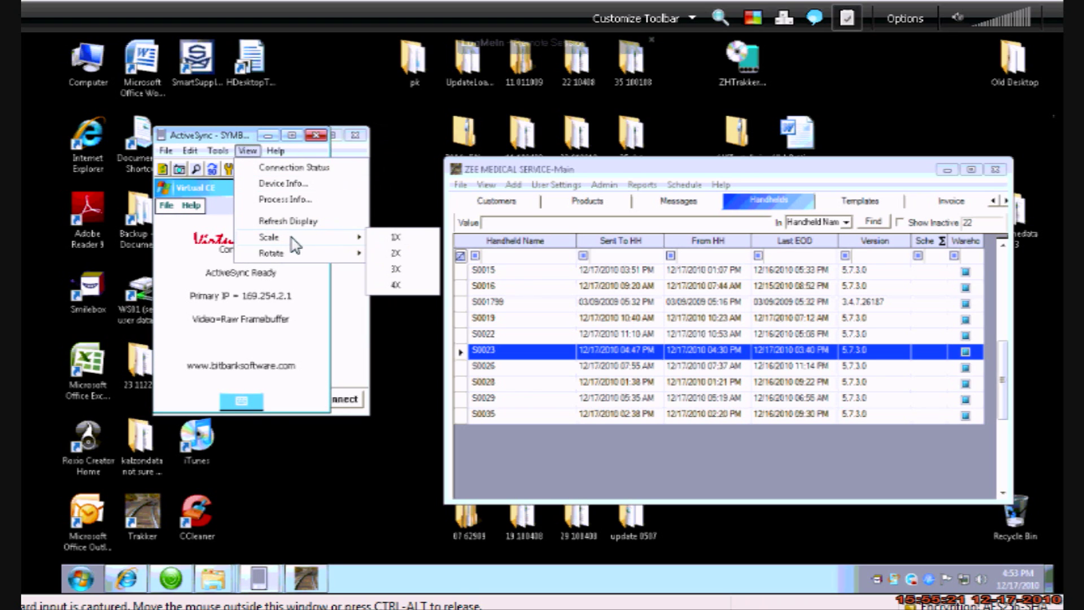
click(398, 252)
drag(329, 137, 557, 57)
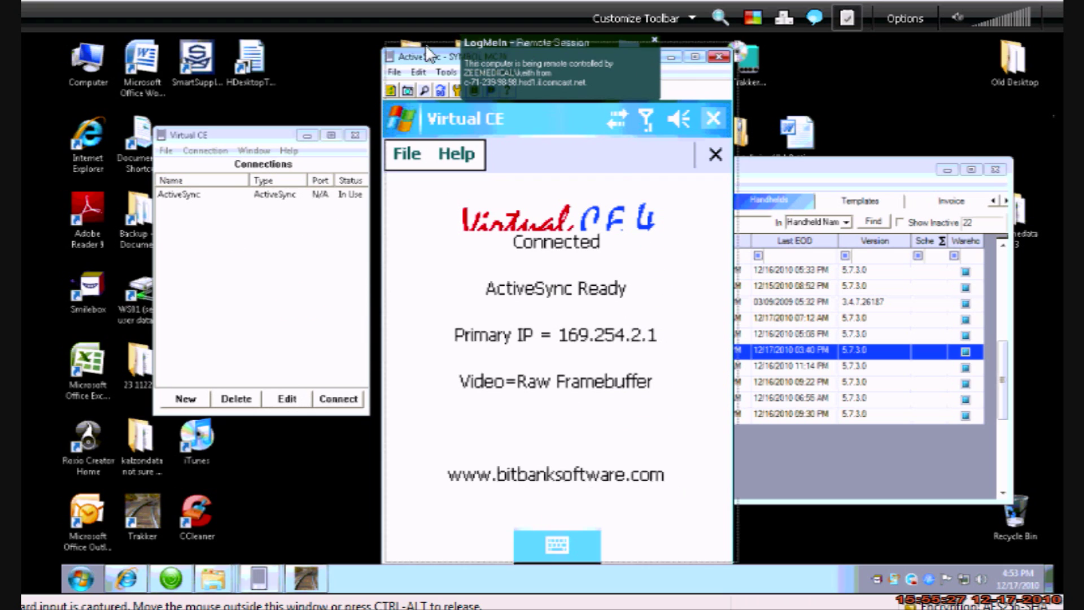
drag(448, 61, 467, 49)
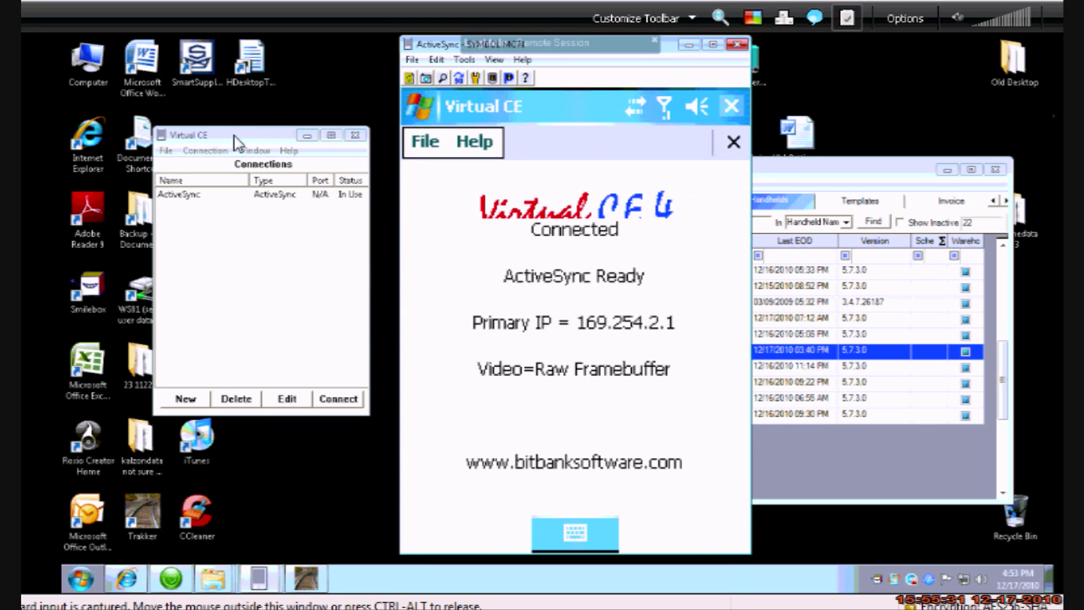
click(212, 140)
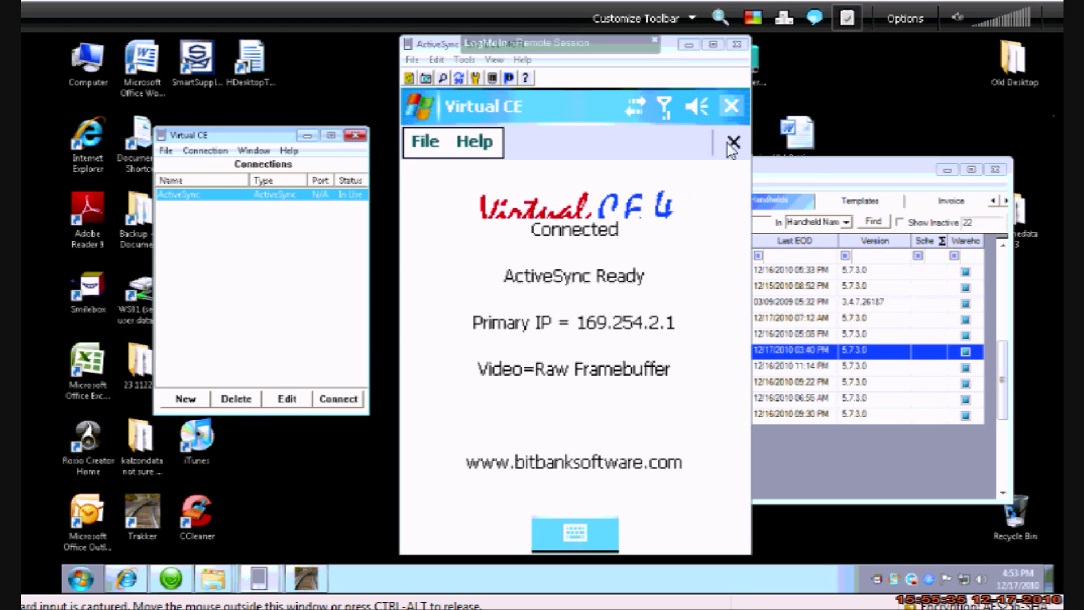
click(732, 111)
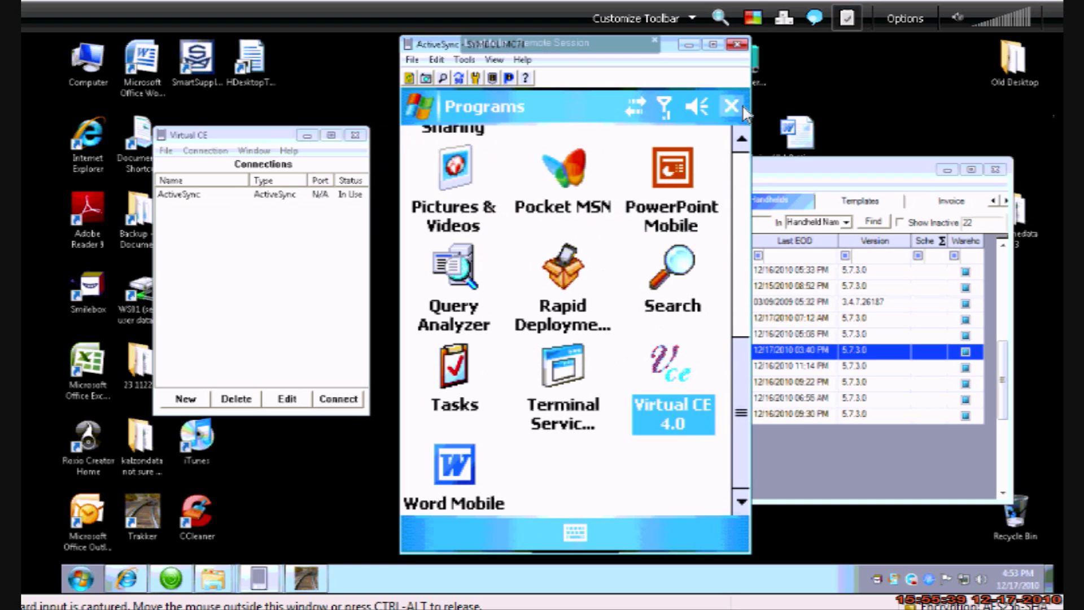
Close the device's Programs list and start HTrakker from the handheld's Start menu
click(741, 166)
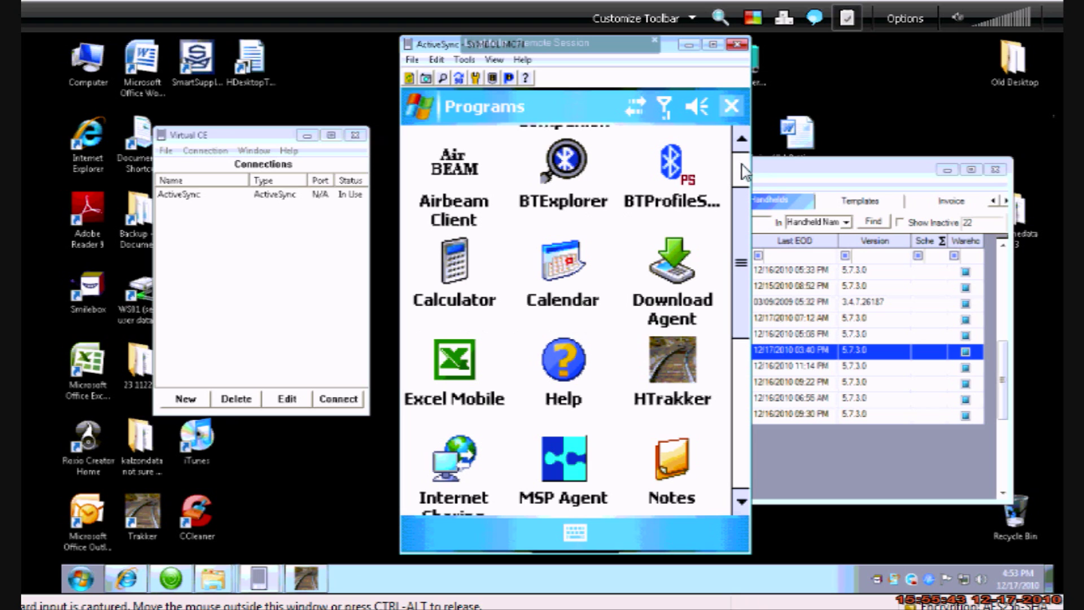
click(421, 105)
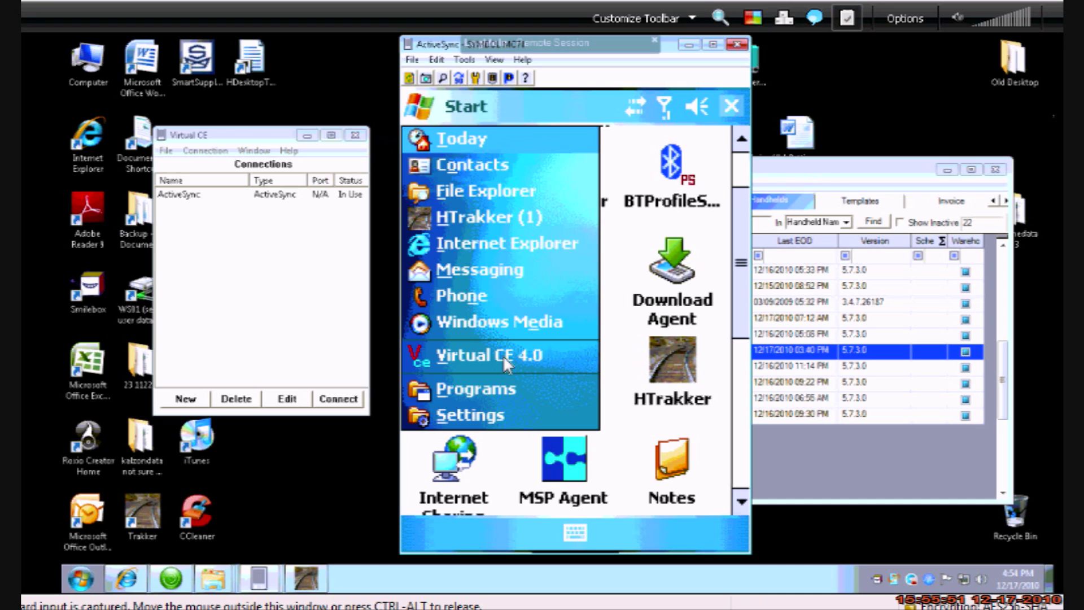
click(735, 110)
click(732, 107)
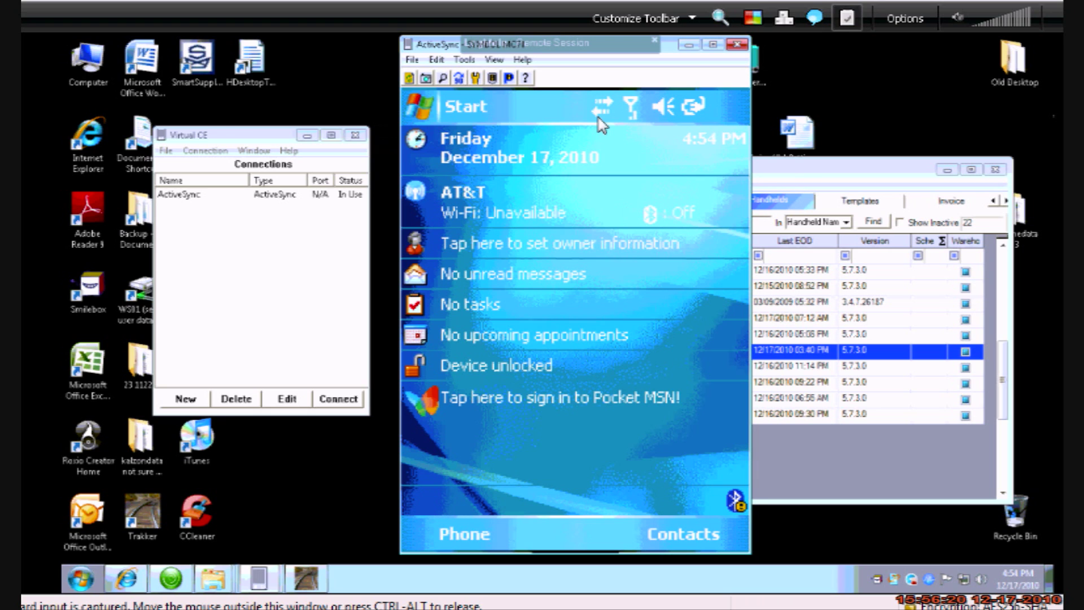
click(430, 107)
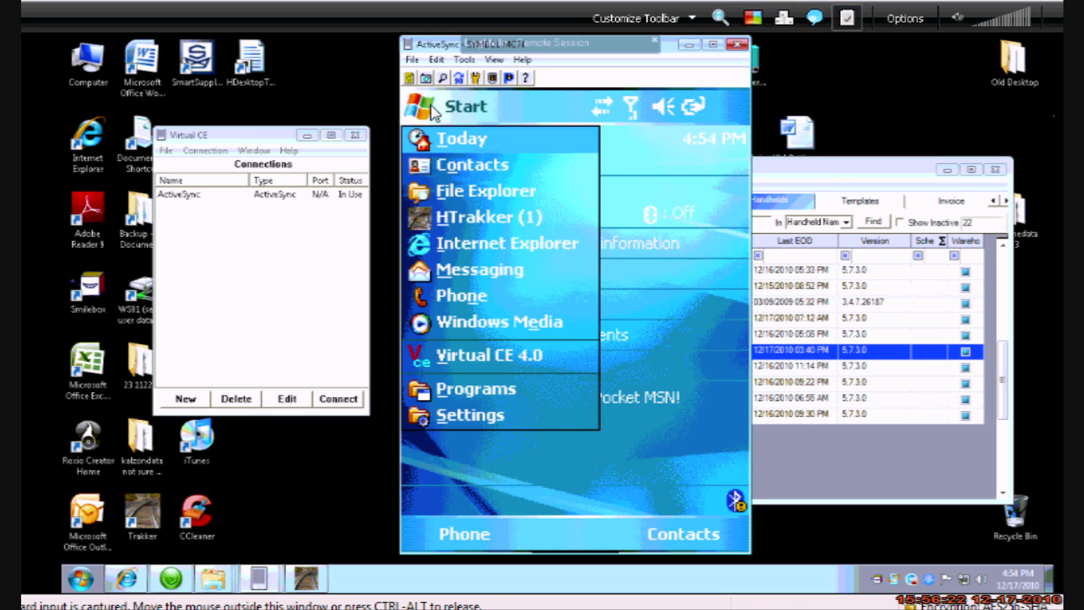
click(467, 223)
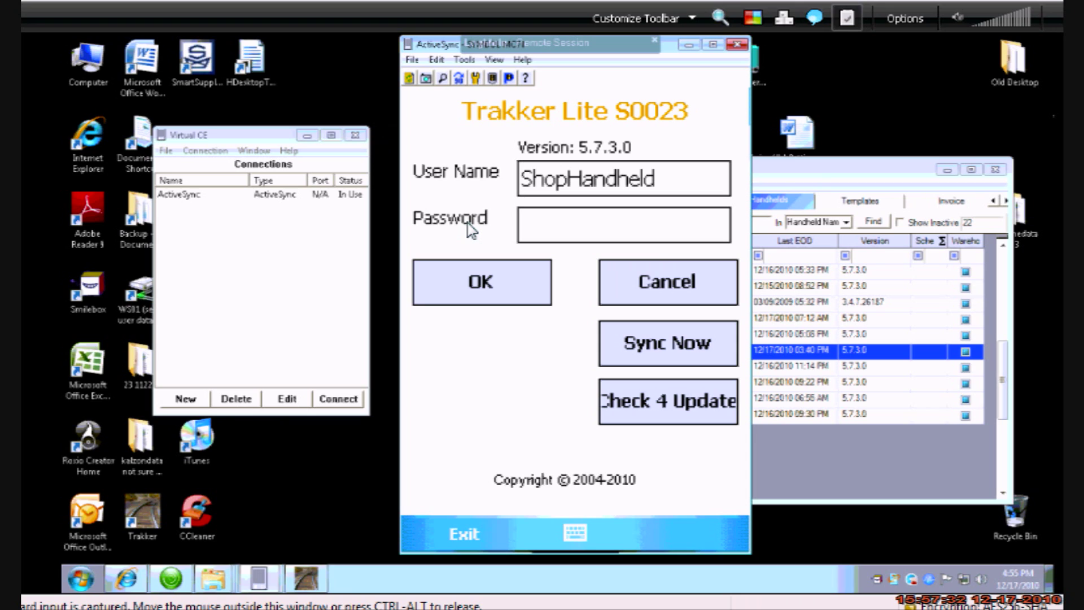
Replace the User Name with the user's own name and confirm the S0023 login
key(shift+End)
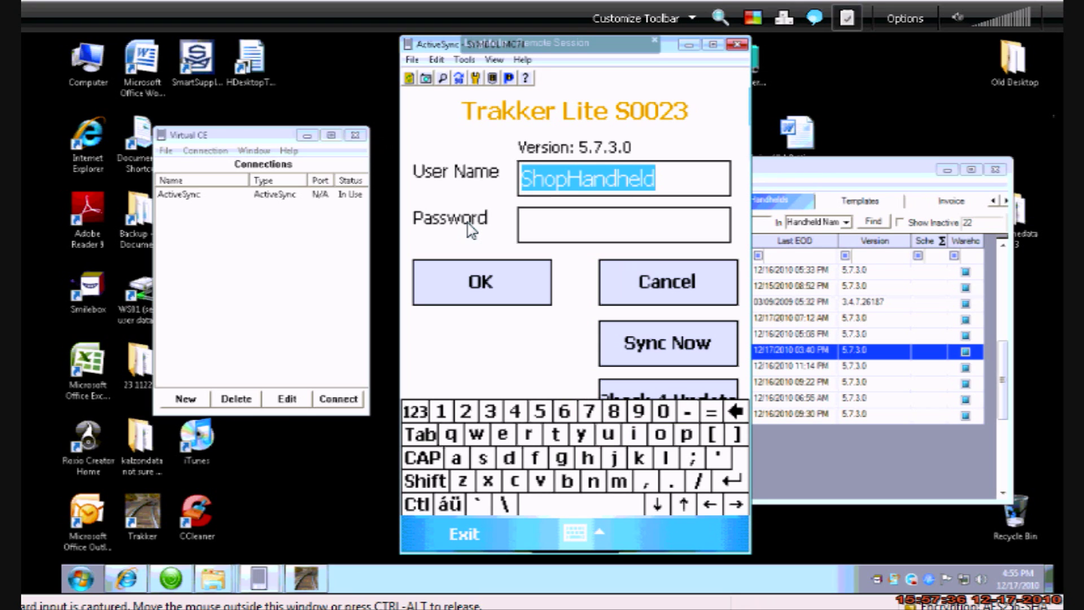
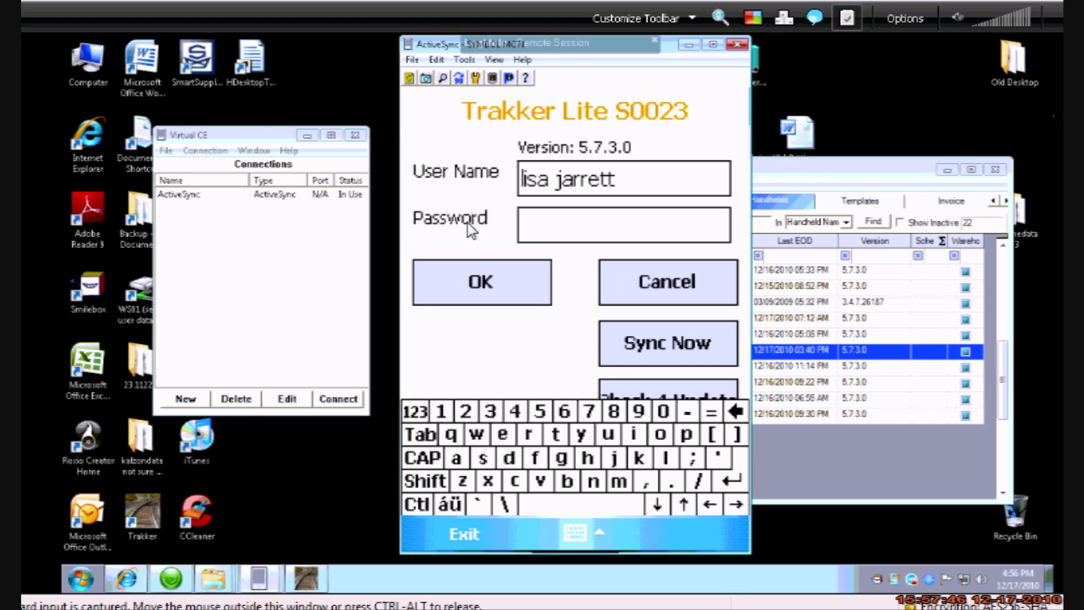
key(Return)
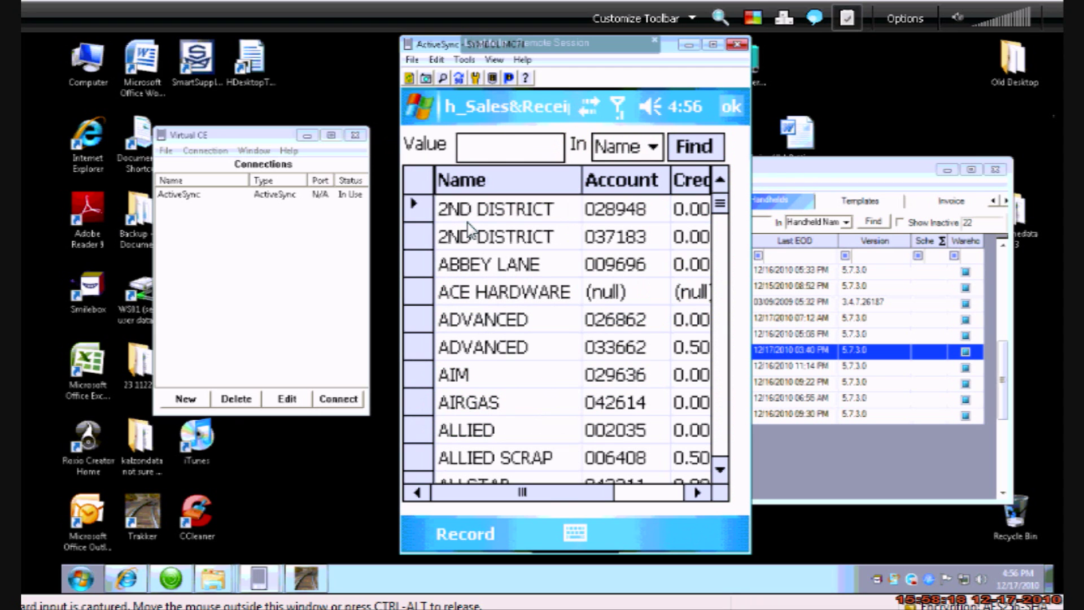
Scroll through the customer list from A to F names, then return to the main menu
scroll(468, 229, down, 15)
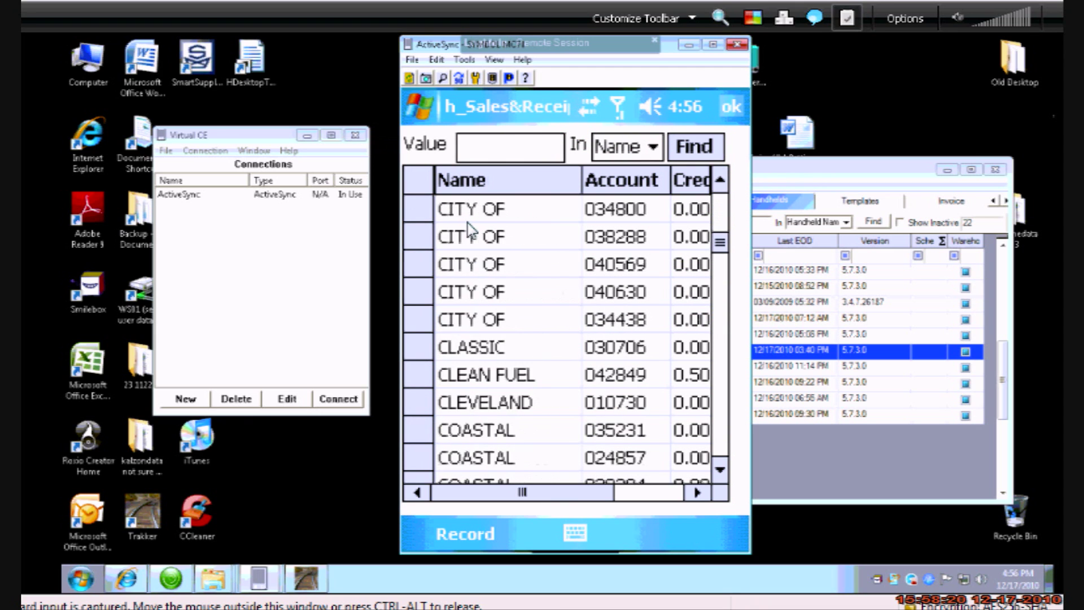
scroll(468, 229, down, 10)
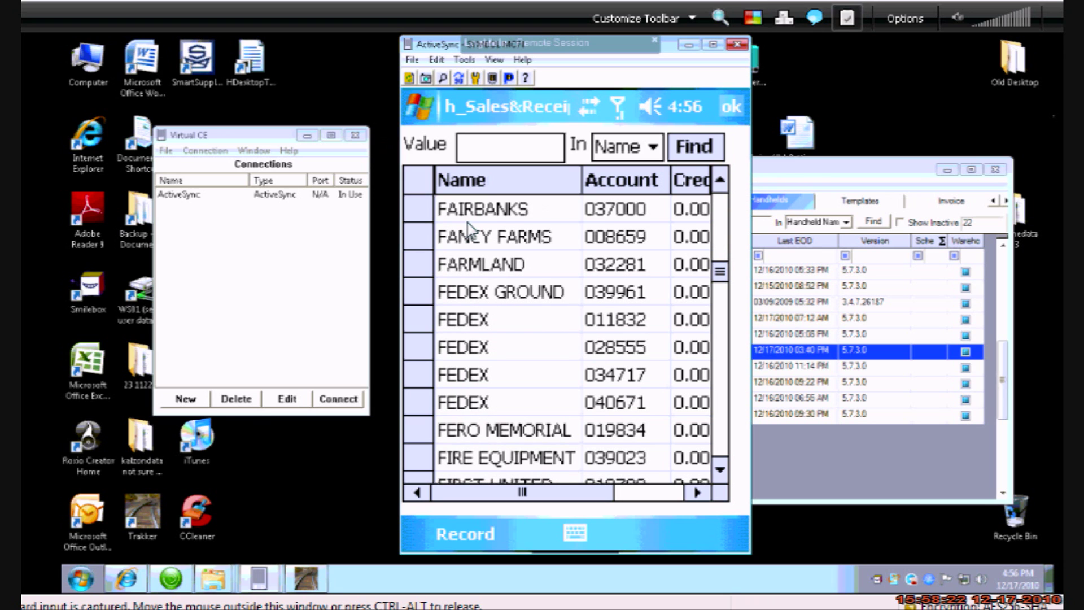
scroll(468, 229, down, 15)
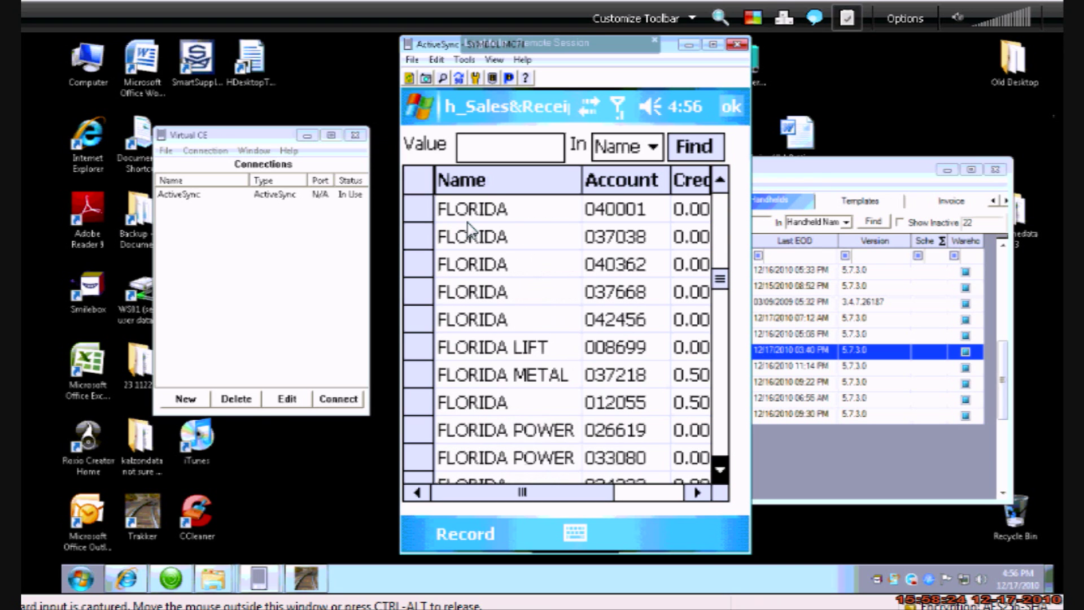
scroll(468, 228, down, 20)
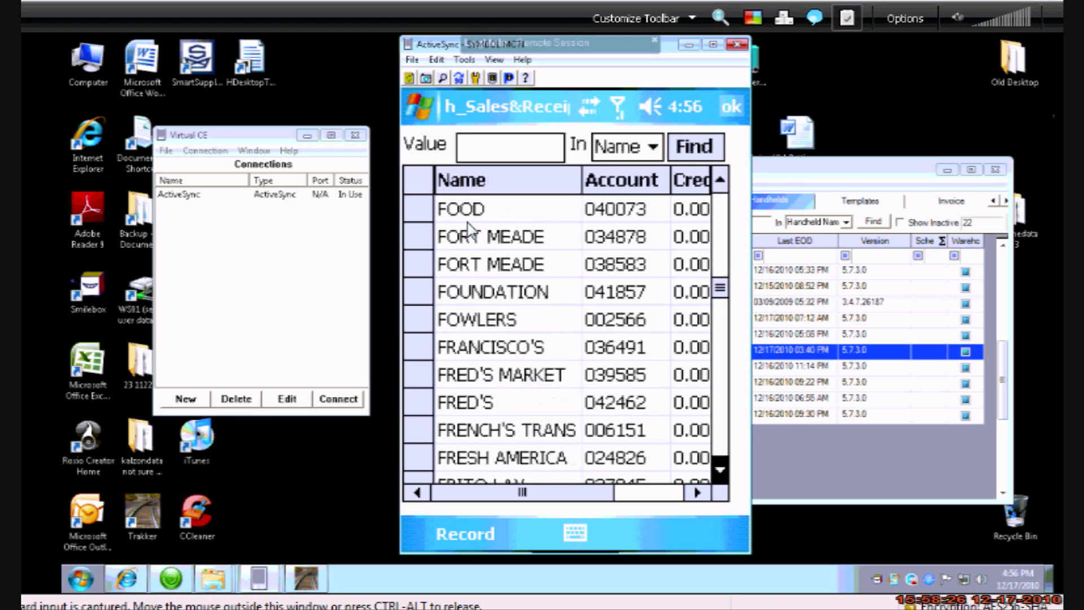
scroll(468, 229, down, 10)
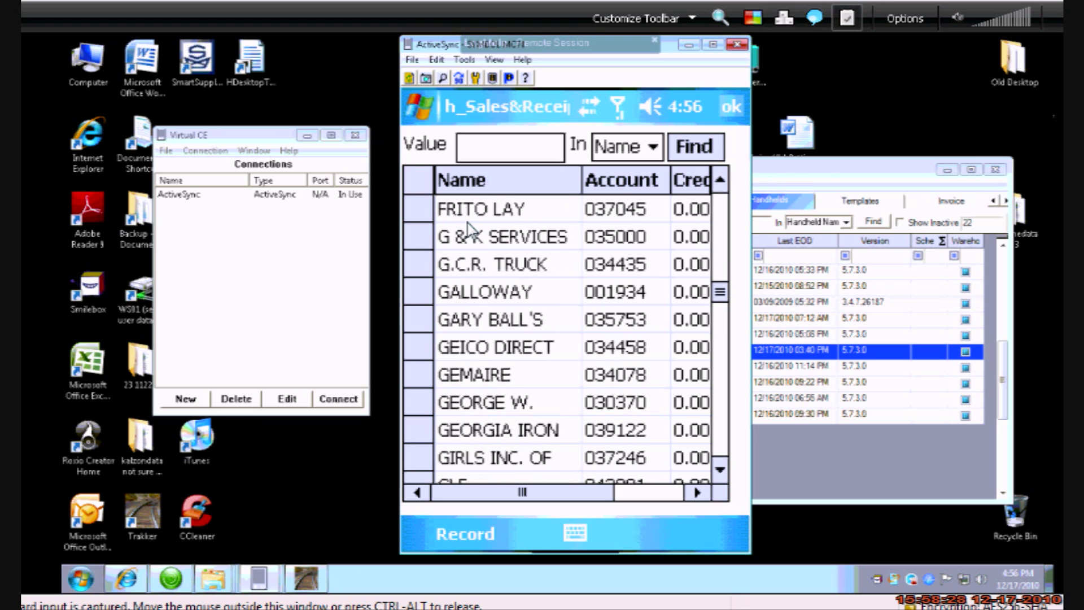
key(Escape)
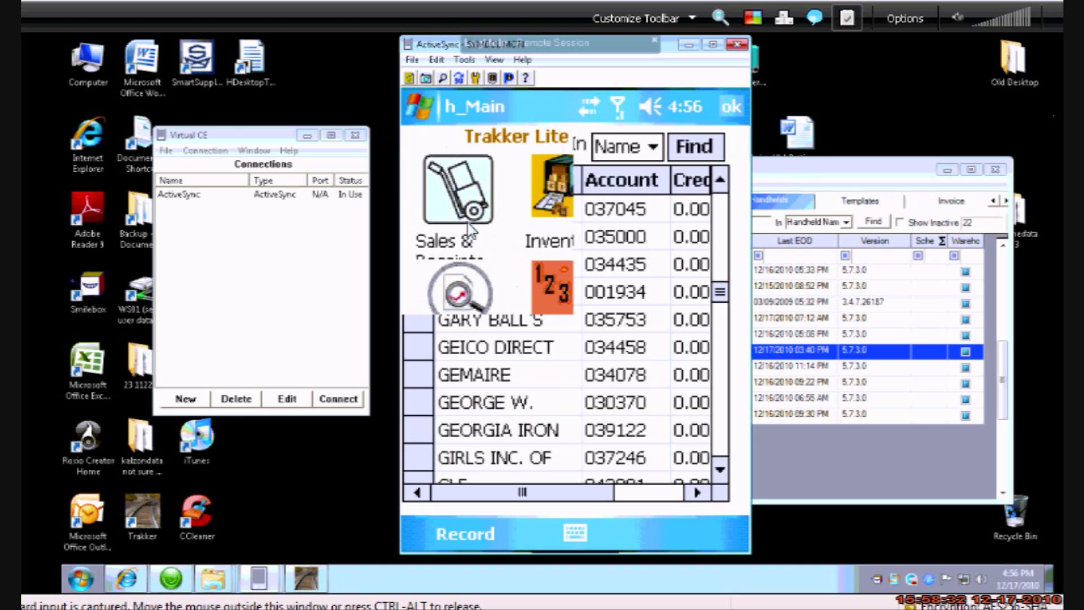